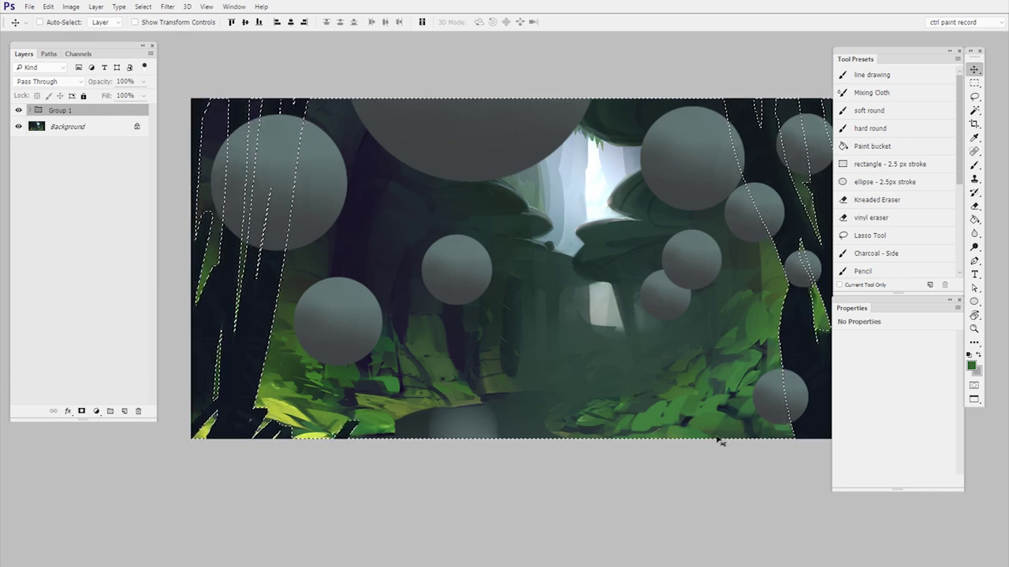
# Mask Group 1 with the tree selection so the foreground trunks hide the spheres
pyautogui.click(82, 410)
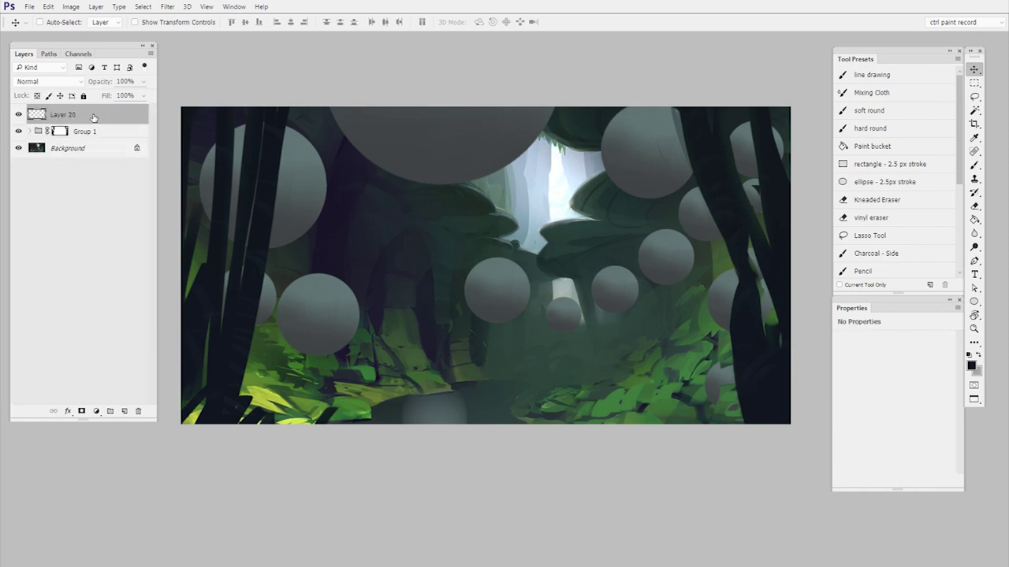
# Paint two curved green strokes on a new layer, using green sampled from the foliage
pyautogui.press('z')
pyautogui.click(479, 261)
pyautogui.hotkey('ctrl', 'shift', 'alt', 'n')
pyautogui.press('b')
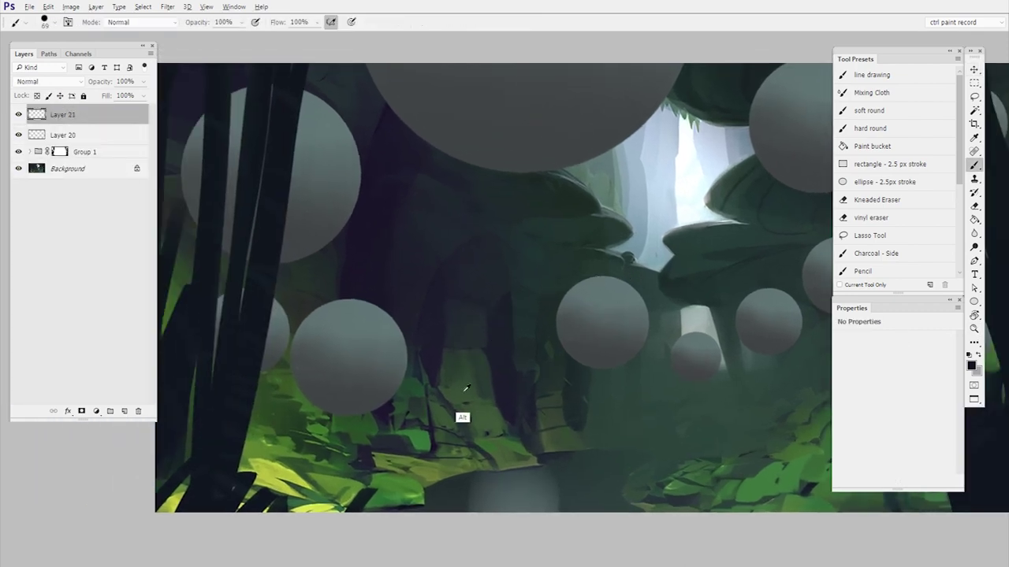
pyautogui.keyDown('alt'); pyautogui.click(386, 394); pyautogui.keyUp('alt')
pyautogui.moveTo(470, 254)
pyautogui.mouseDown()
pyautogui.moveTo(448, 300)
pyautogui.moveTo(528, 209)
pyautogui.mouseUp()
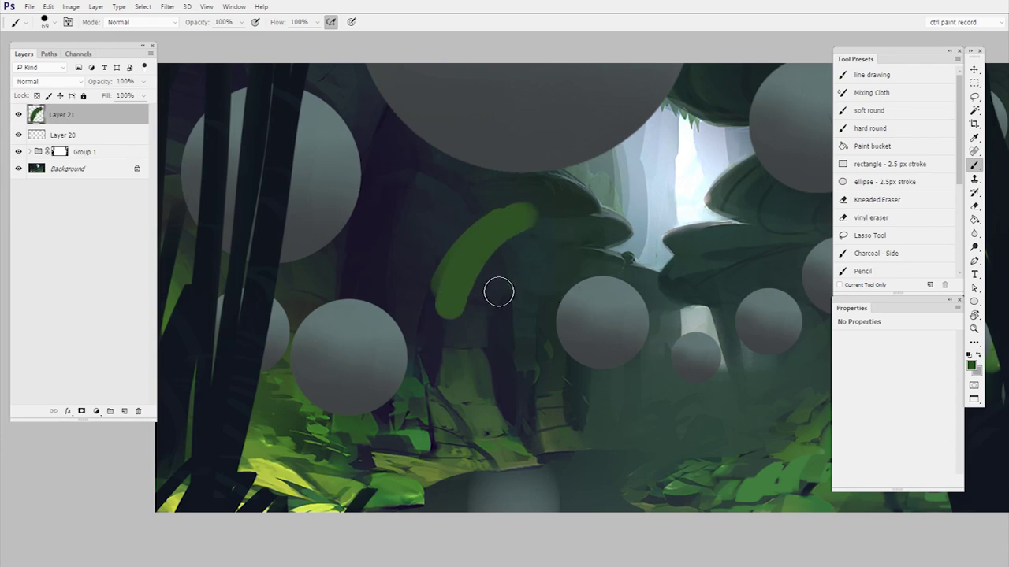
pyautogui.moveTo(449, 272); pyautogui.dragTo(481, 216)
pyautogui.scroll(2, 508, 271)
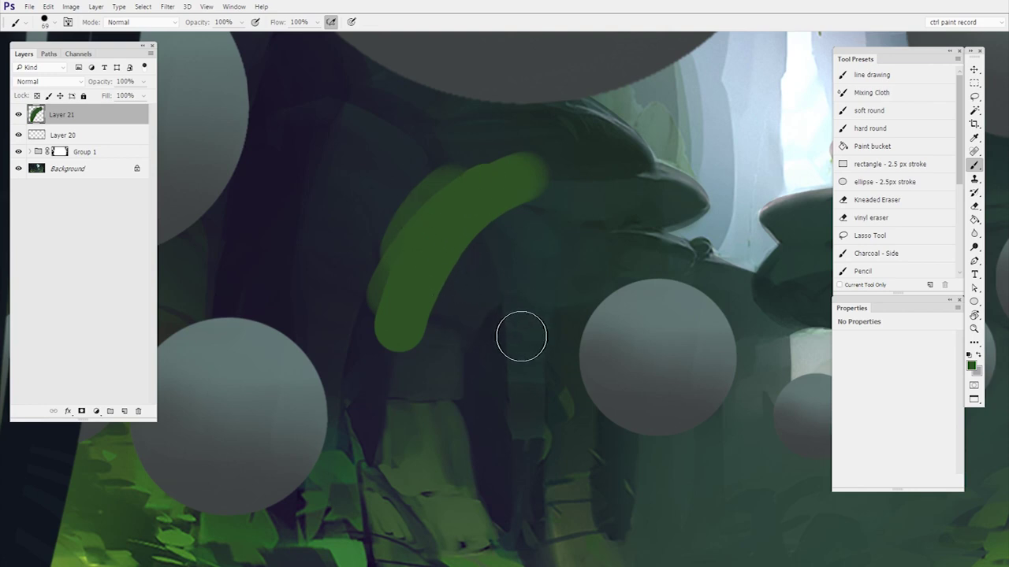
# Paint four curved light grey lines on a new layer and clip them inside the green stroke
pyautogui.hotkey('ctrl', 'shift', 'alt', 'n')
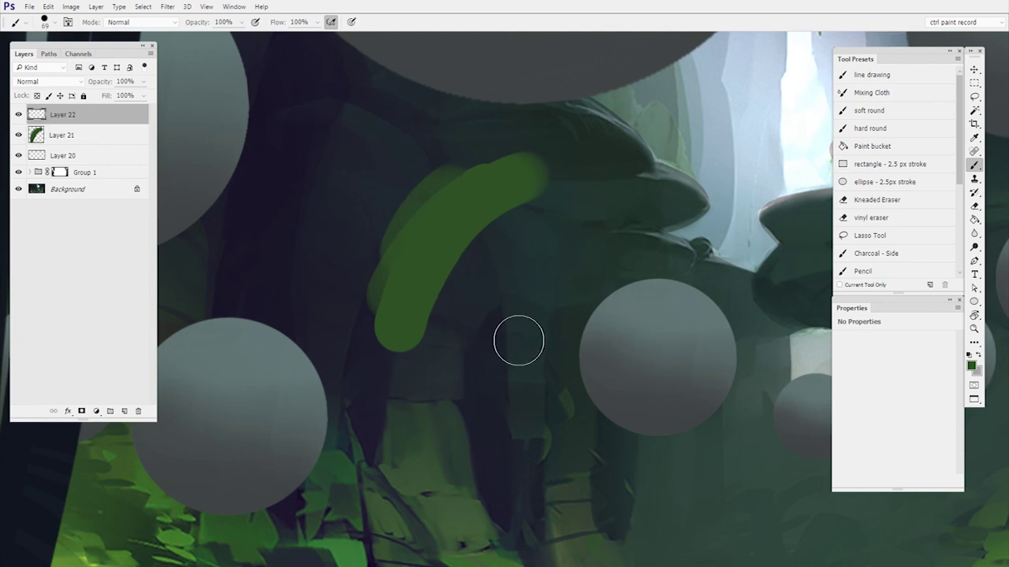
pyautogui.press('d')
pyautogui.moveTo(368, 244); pyautogui.dragTo(441, 335)
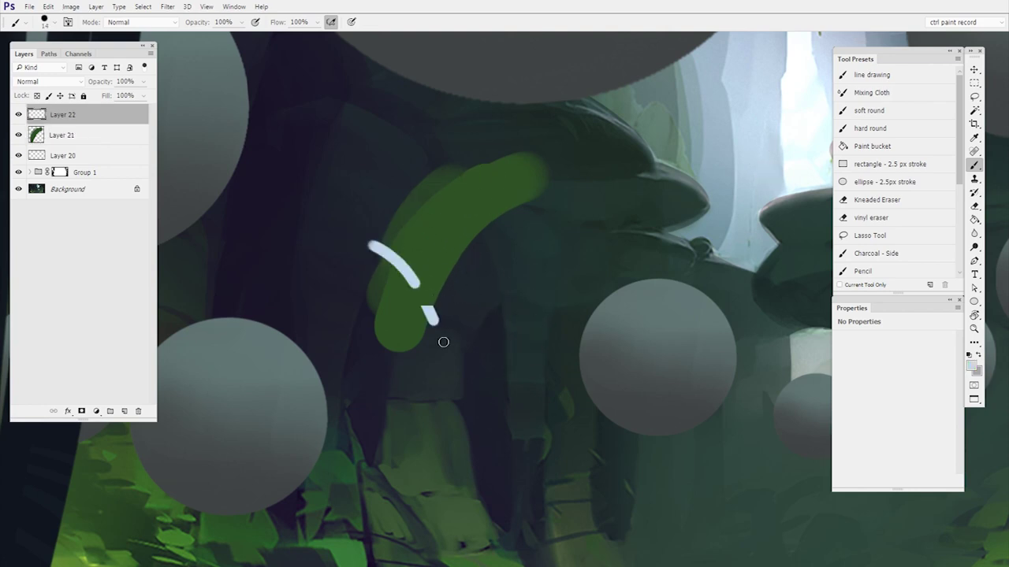
pyautogui.moveTo(416, 214); pyautogui.dragTo(478, 309)
pyautogui.moveTo(378, 177); pyautogui.dragTo(507, 267)
pyautogui.moveTo(461, 141); pyautogui.dragTo(533, 257)
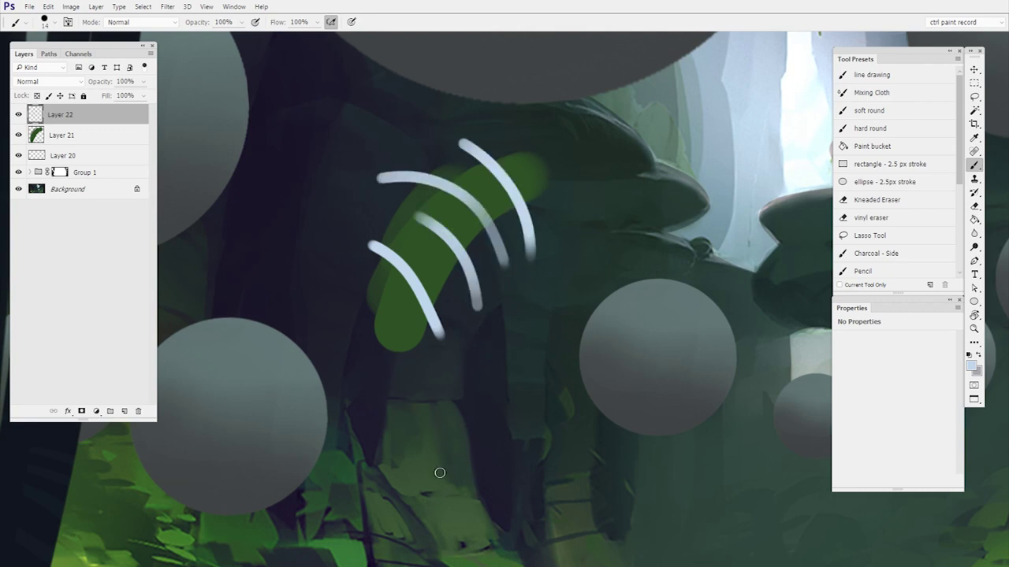
pyautogui.hotkey('ctrl', 'alt', 'g')
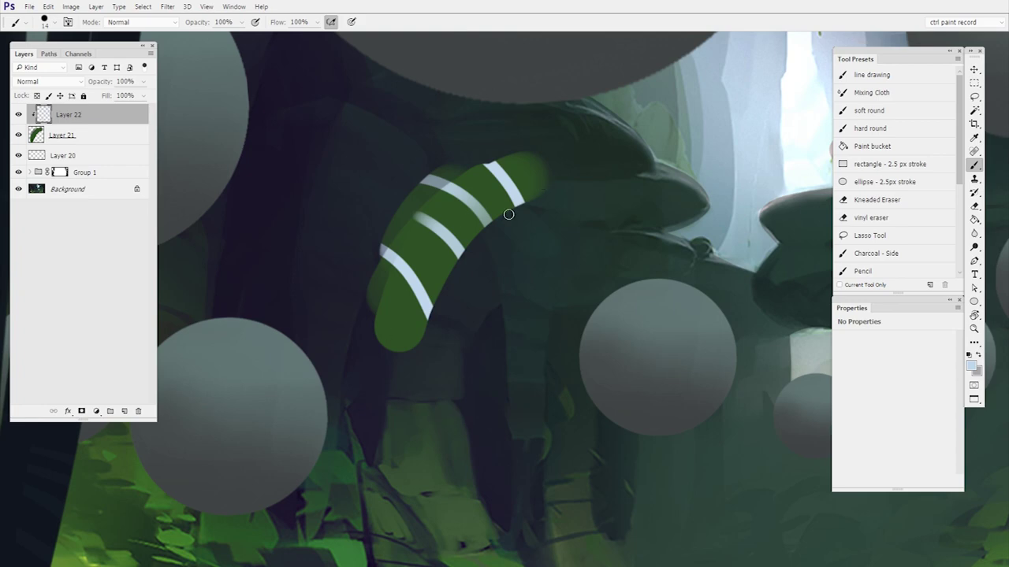
# Release and re-clip the grey lines to compare them unclipped and clipped
pyautogui.click(111, 132)
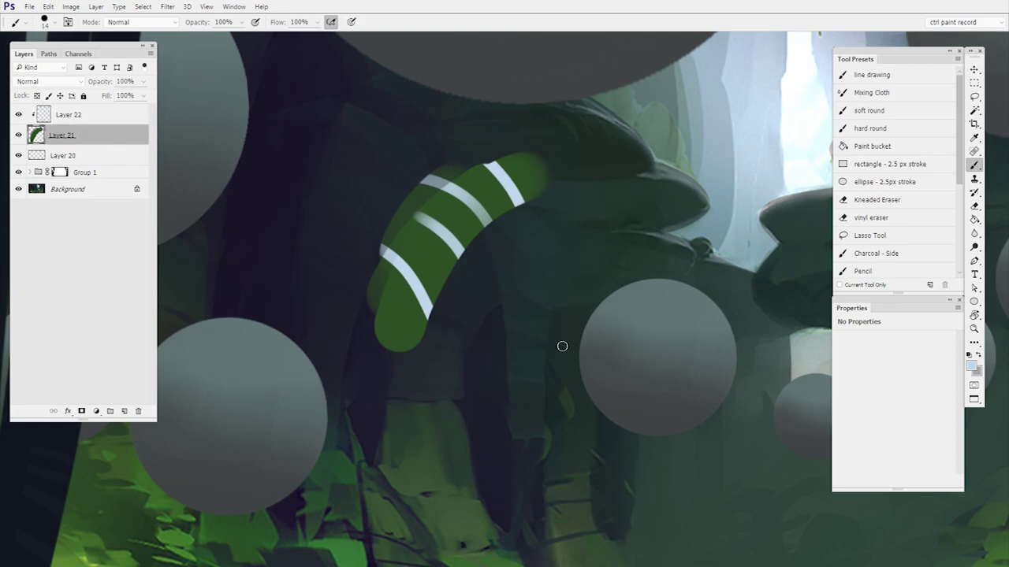
pyautogui.hotkey('alt', ']')
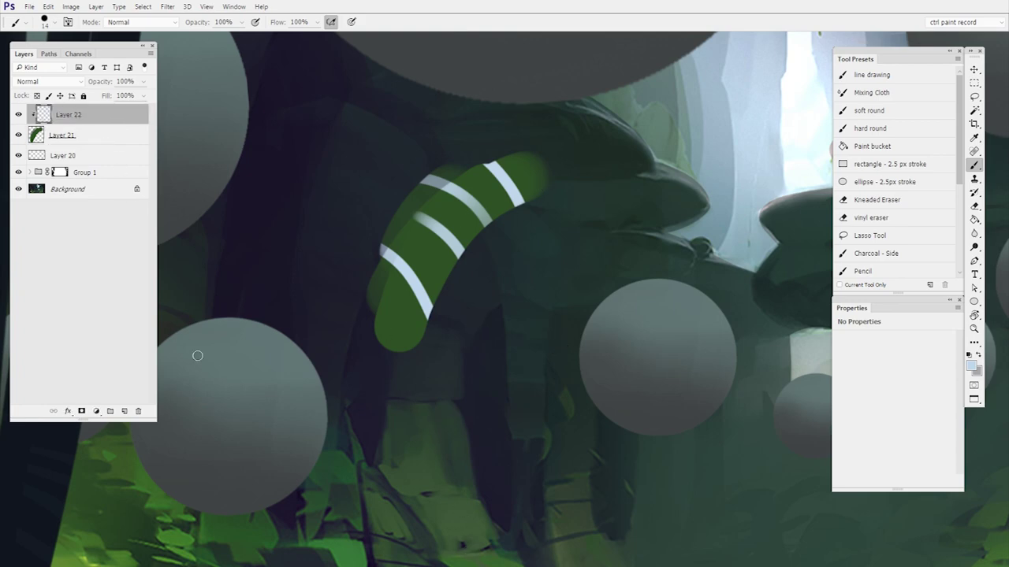
pyautogui.keyDown('alt'); pyautogui.click(97, 124); pyautogui.keyUp('alt')
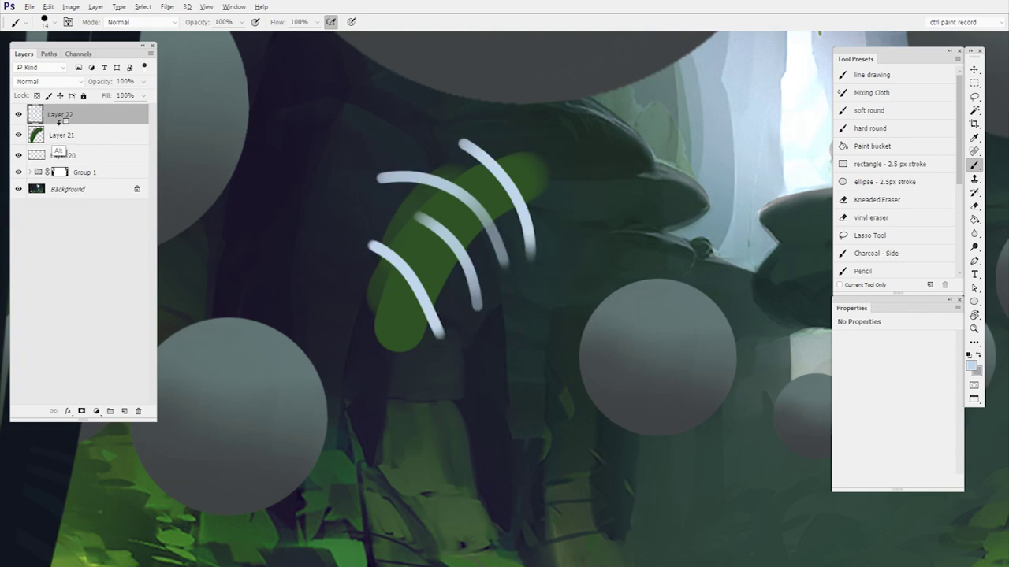
pyautogui.keyDown('alt'); pyautogui.click(61, 124); pyautogui.keyUp('alt')
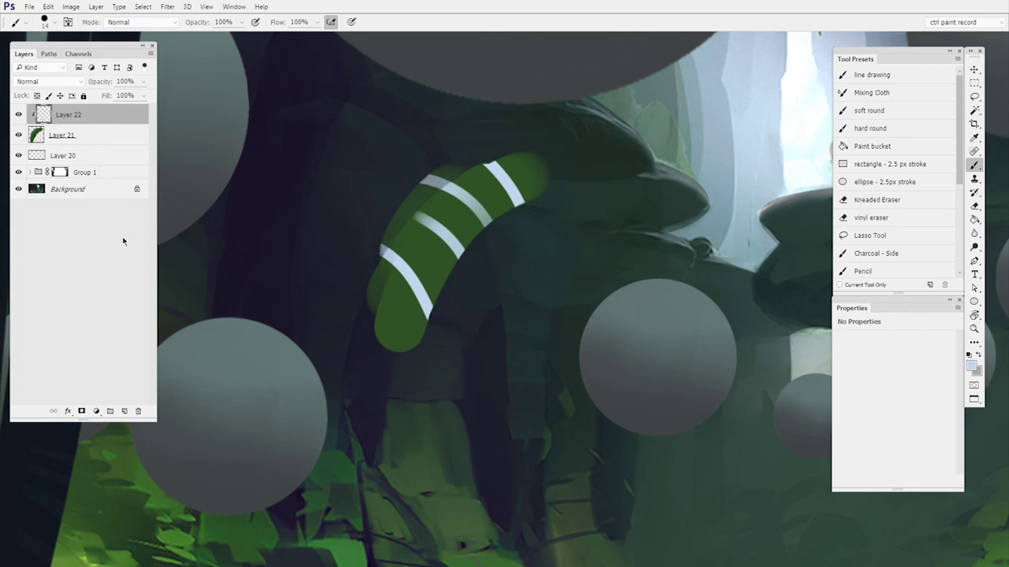
pyautogui.hotkey('ctrl', 'alt', 'g')
pyautogui.hotkey('ctrl', 'alt', 'g')
pyautogui.moveTo(538, 337); pyautogui.dragTo(543, 345)
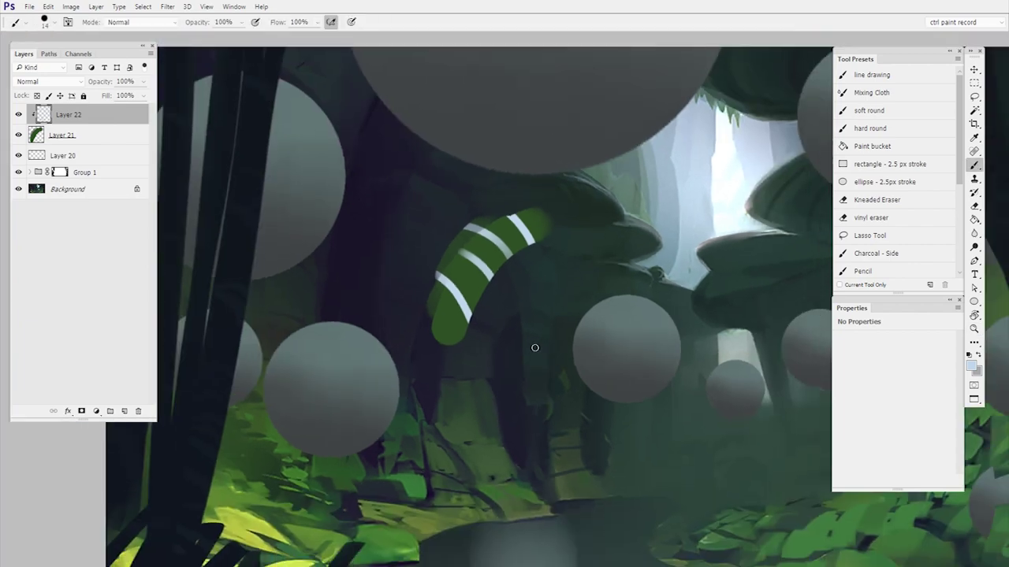
# Shift the green striped stroke up and right, then select both test layers
pyautogui.click(89, 135)
pyautogui.click(974, 70)
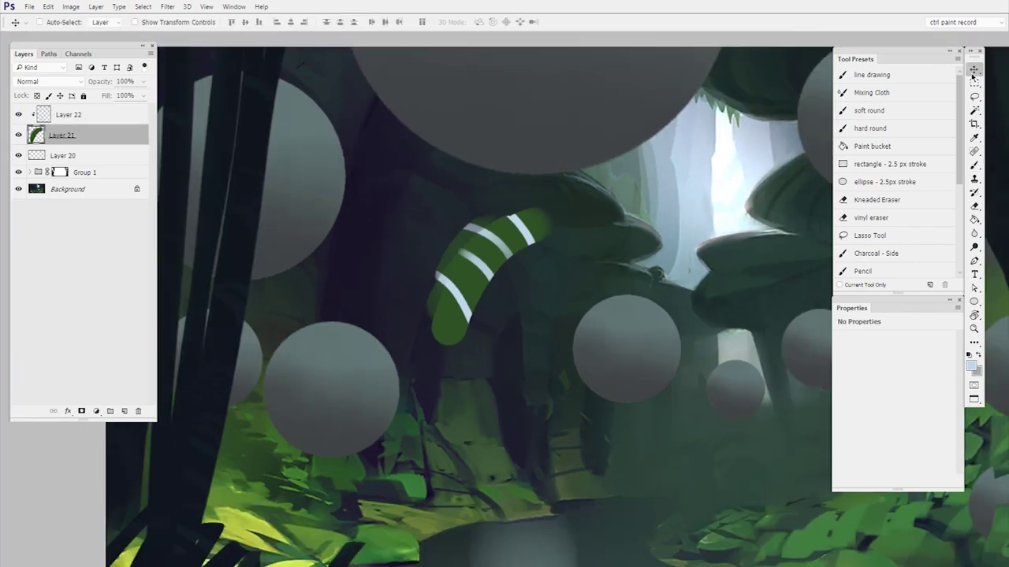
pyautogui.moveTo(513, 335)
pyautogui.mouseDown()
pyautogui.moveTo(513, 324)
pyautogui.moveTo(515, 349)
pyautogui.moveTo(504, 318)
pyautogui.moveTo(525, 313)
pyautogui.moveTo(516, 330)
pyautogui.moveTo(555, 281)
pyautogui.mouseUp()
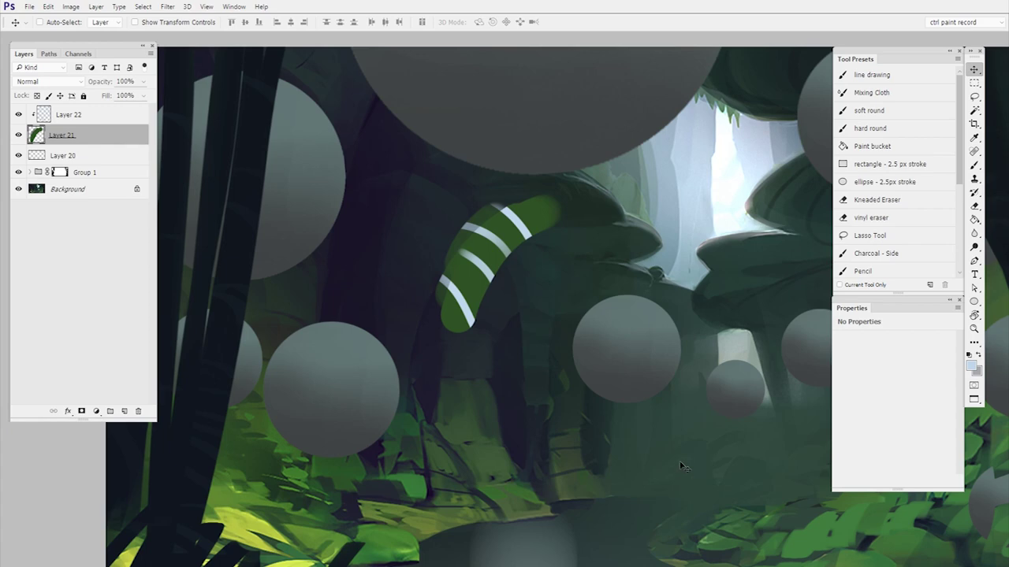
pyautogui.keyDown('shift'); pyautogui.click(92, 116); pyautogui.keyUp('shift')
# Delete the two green striped test layers and fit the image in view
pyautogui.click(138, 412)
pyautogui.press('z')
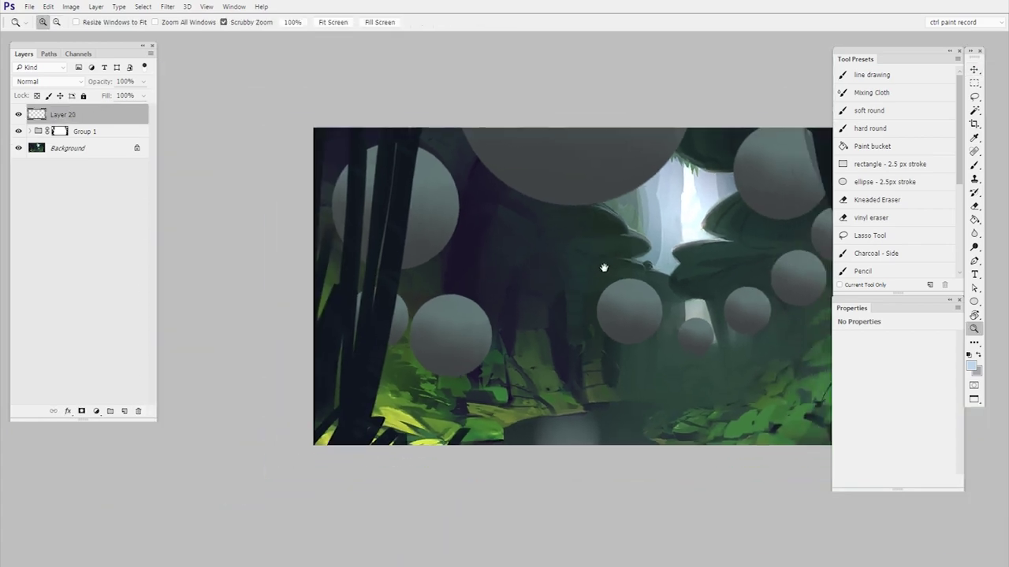
pyautogui.press('v')
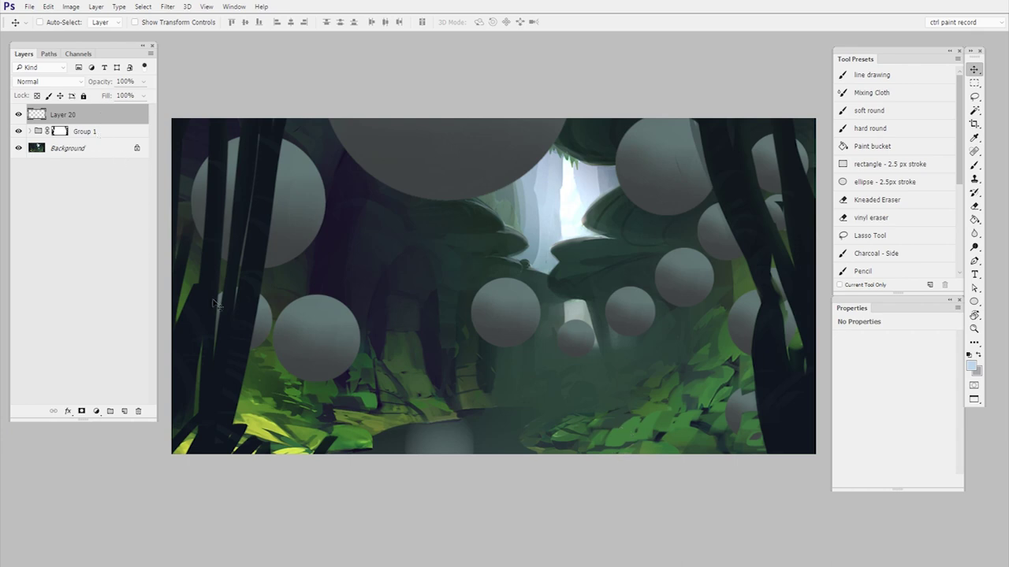
# With a much larger brush, darken the foliage and mushrooms near the centre
pyautogui.press('b')
pyautogui.moveTo(588, 299); pyautogui.dragTo(610, 299)
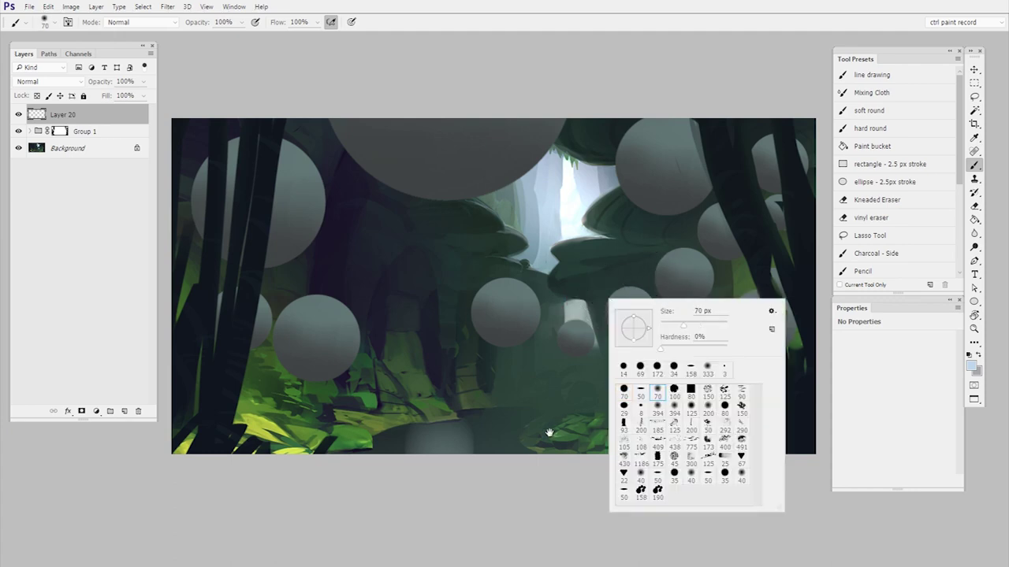
pyautogui.moveTo(552, 399)
pyautogui.mouseDown()
pyautogui.moveTo(613, 400)
pyautogui.moveTo(539, 380)
pyautogui.mouseUp()
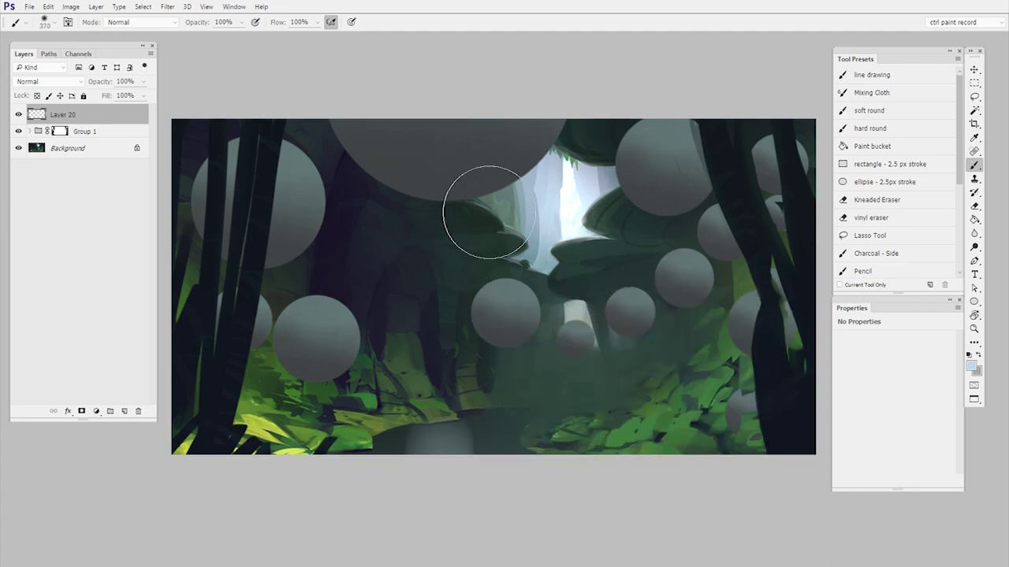
pyautogui.moveTo(504, 263); pyautogui.dragTo(543, 264)
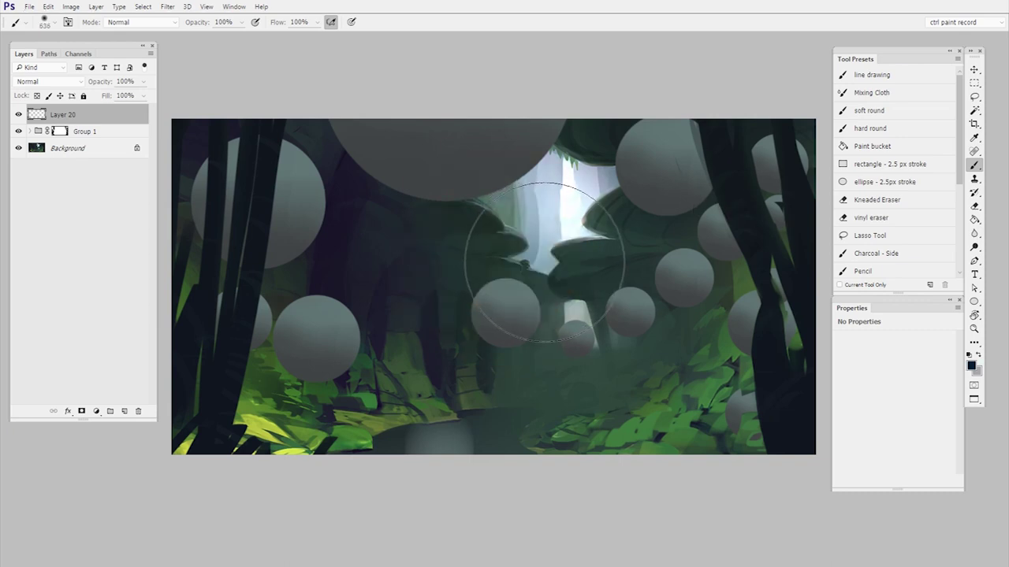
pyautogui.keyDown('alt'); pyautogui.click(534, 260); pyautogui.keyUp('alt')
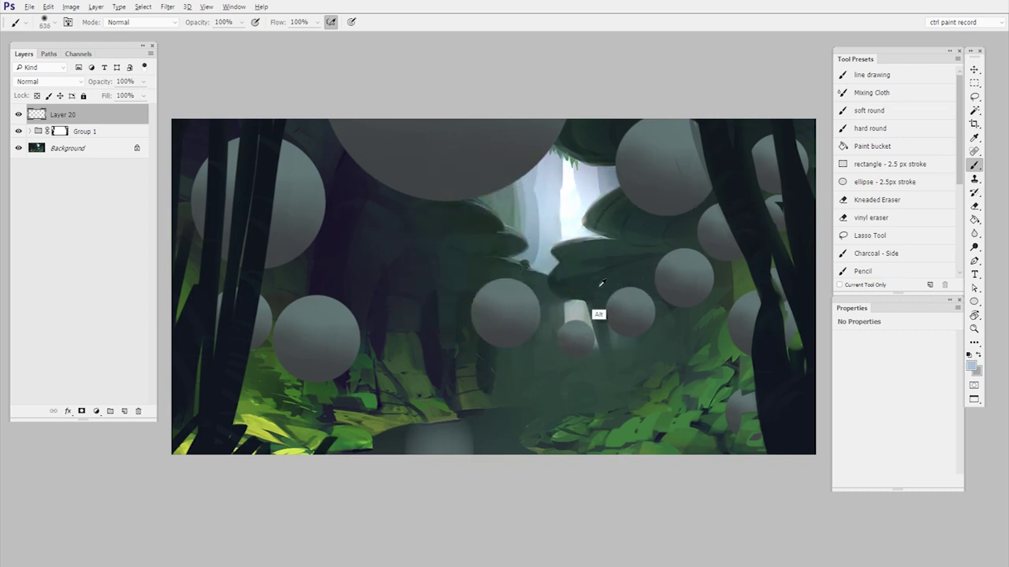
pyautogui.keyDown('alt'); pyautogui.click(601, 284); pyautogui.keyUp('alt')
pyautogui.keyDown('ctrl'); pyautogui.click(636, 344); pyautogui.keyUp('ctrl')
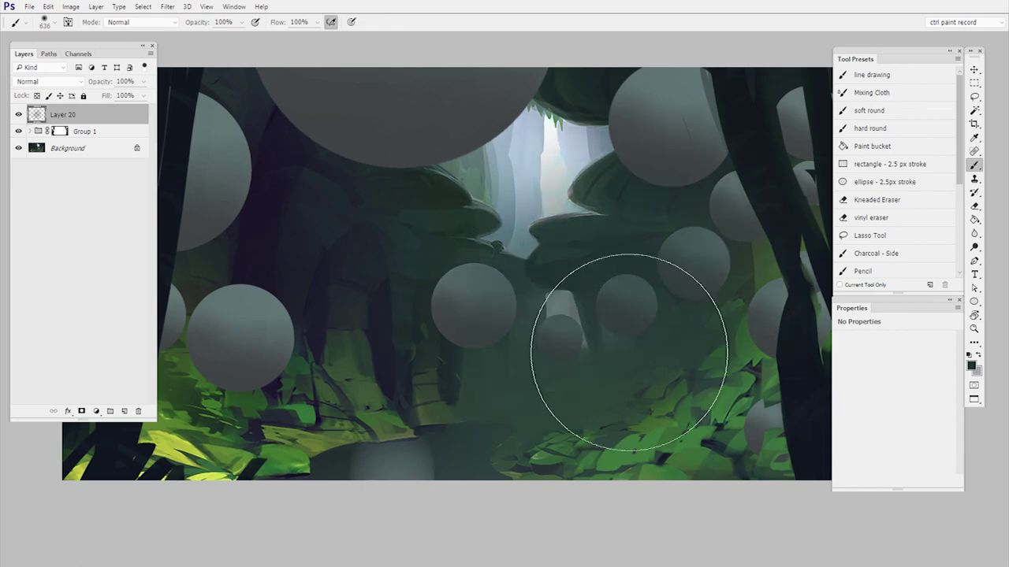
pyautogui.moveTo(629, 352)
pyautogui.mouseDown()
pyautogui.moveTo(642, 292)
pyautogui.moveTo(607, 237)
pyautogui.mouseUp()
# Brush soft grey haze over the central mushrooms and lower-right foliage, clipping Layer 20 to Group 1
pyautogui.keyDown('alt'); pyautogui.click(682, 180); pyautogui.keyUp('alt')
pyautogui.keyDown('alt'); pyautogui.click(552, 161); pyautogui.keyUp('alt')
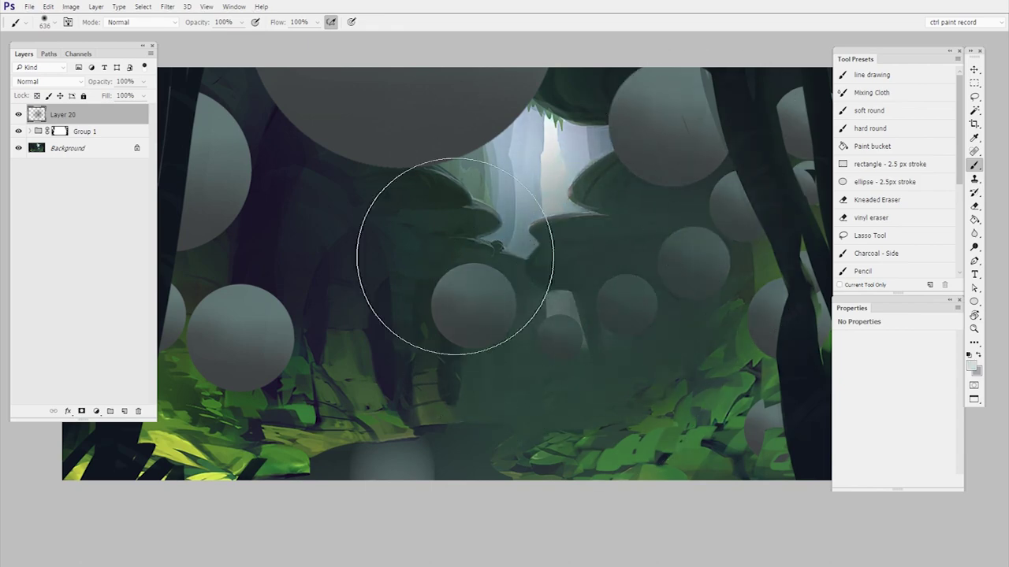
pyautogui.moveTo(455, 256)
pyautogui.mouseDown()
pyautogui.moveTo(563, 338)
pyautogui.moveTo(662, 323)
pyautogui.mouseUp()
pyautogui.keyDown('alt'); pyautogui.click(576, 301); pyautogui.keyUp('alt')
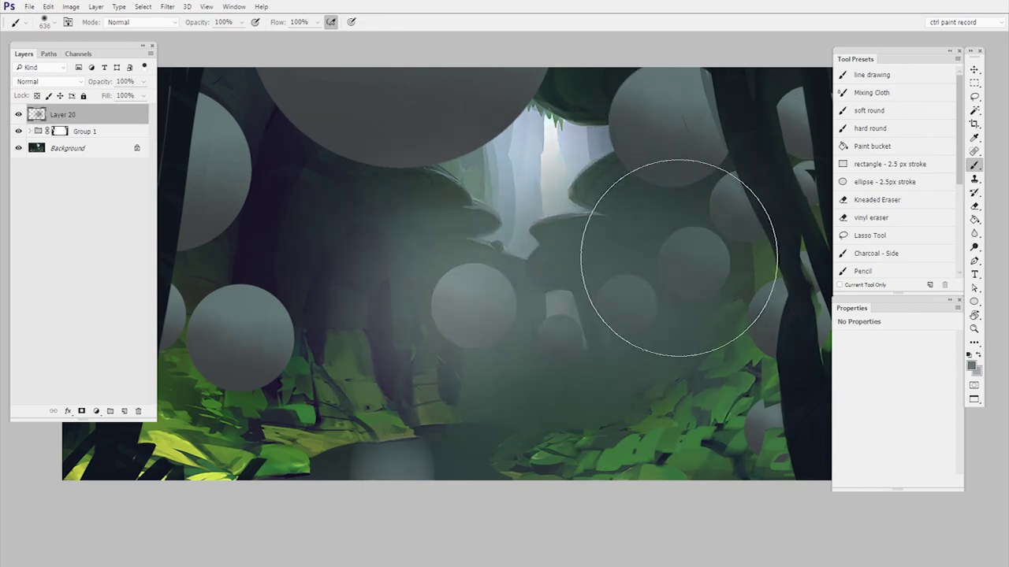
pyautogui.moveTo(614, 293); pyautogui.dragTo(682, 360)
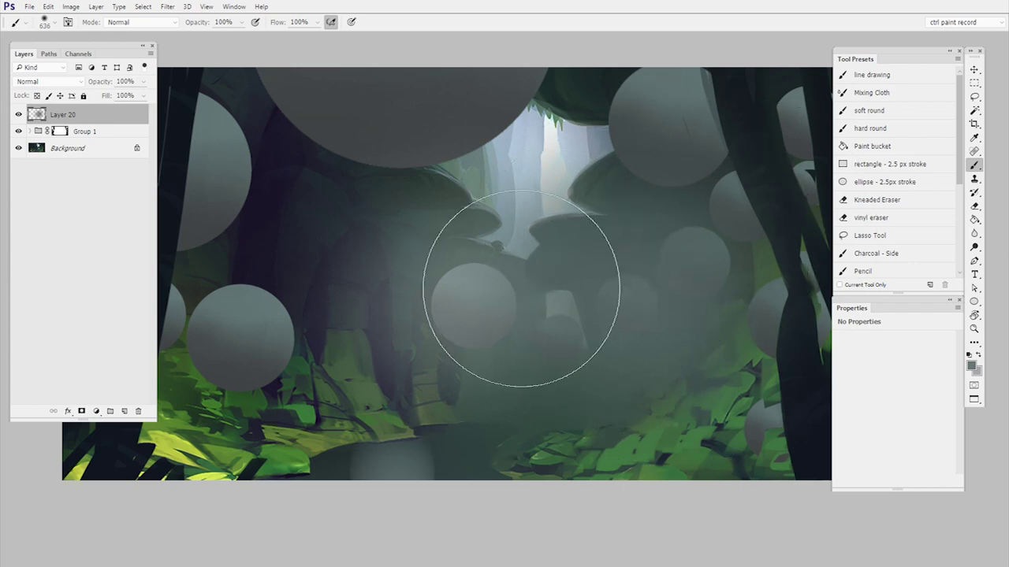
pyautogui.keyDown('alt'); pyautogui.click(90, 122); pyautogui.keyUp('alt')
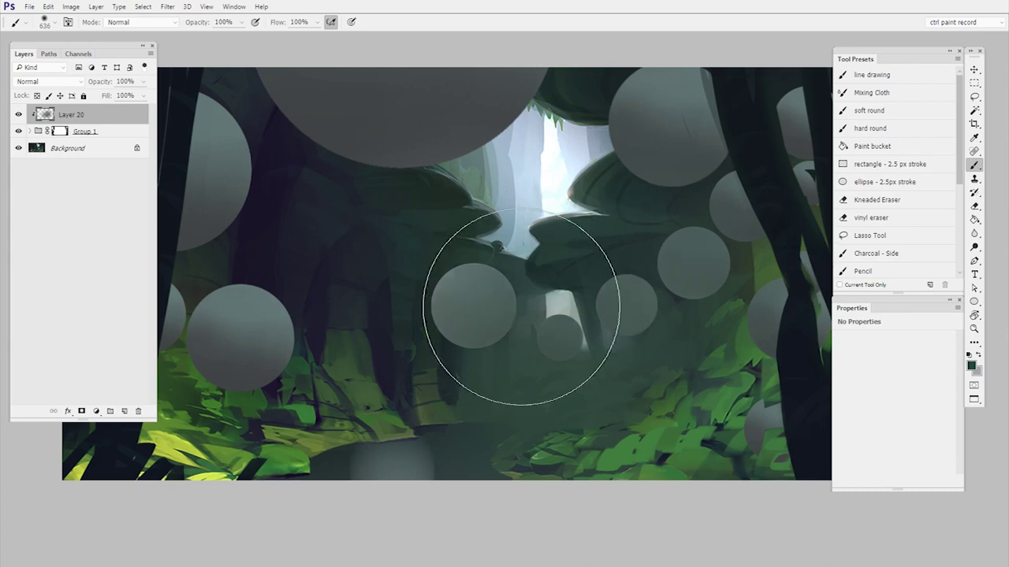
pyautogui.moveTo(578, 320); pyautogui.dragTo(644, 396)
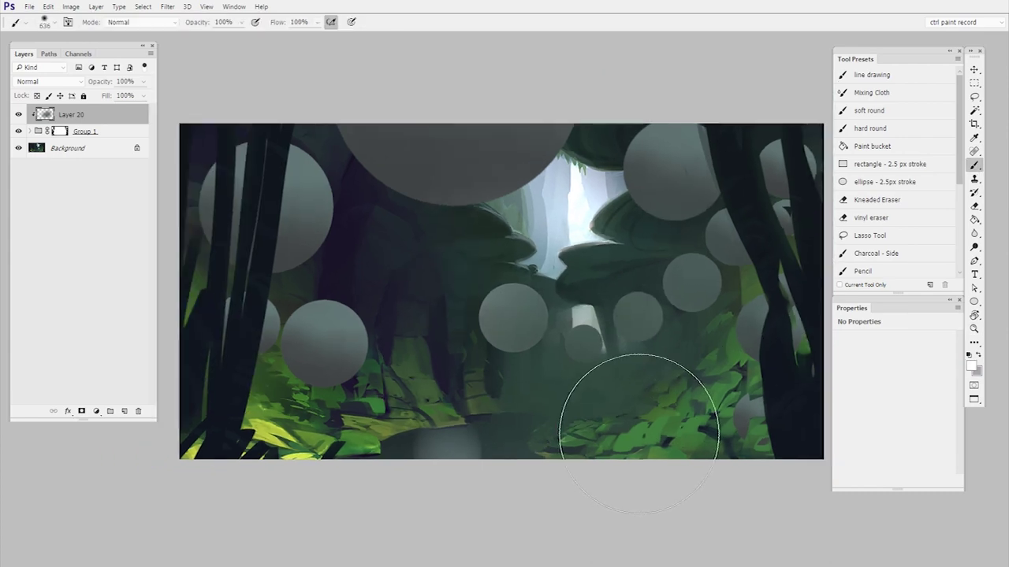
pyautogui.keyDown('alt'); pyautogui.click(474, 326); pyautogui.keyUp('alt')
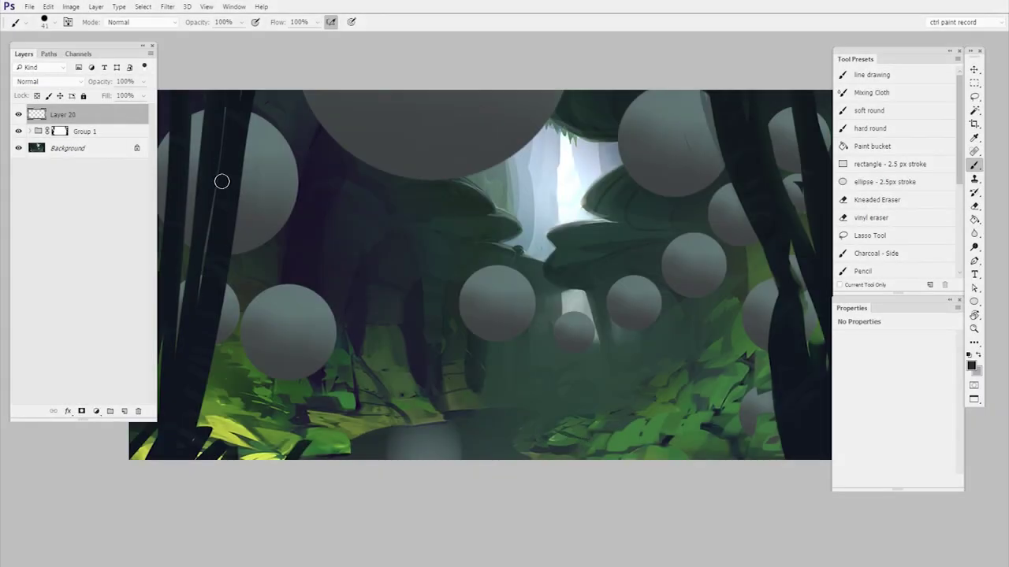
# Set Layer 20's blend mode to Linear Dodge (Add)
pyautogui.click(60, 83)
pyautogui.click(75, 188)
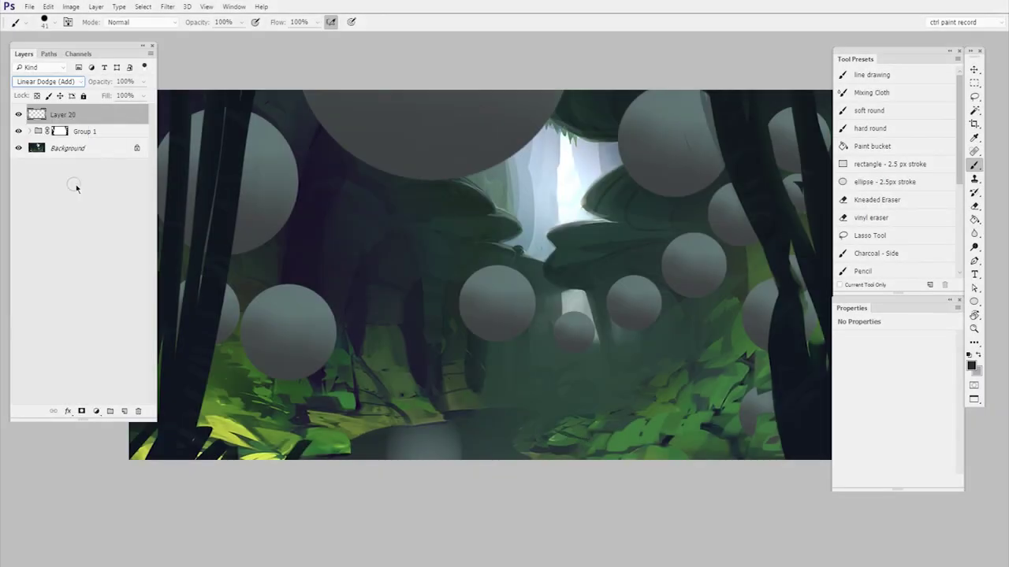
pyautogui.moveTo(686, 357); pyautogui.dragTo(651, 373)
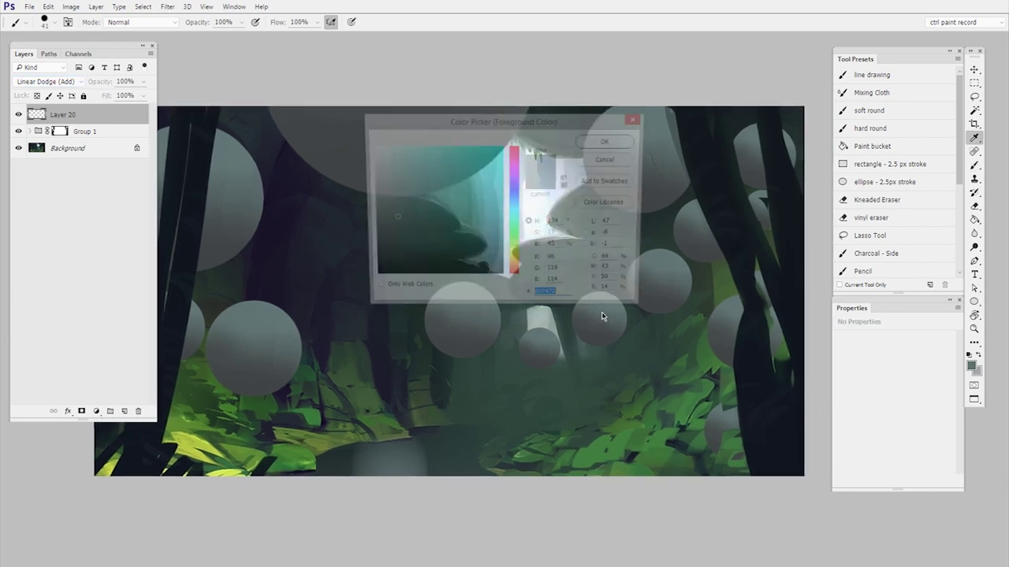
# Pick an olive-yellow colour and paint yellow light onto the middle and upper spheres
pyautogui.click(389, 218)
pyautogui.press('Return')
pyautogui.moveTo(578, 343); pyautogui.dragTo(607, 296)
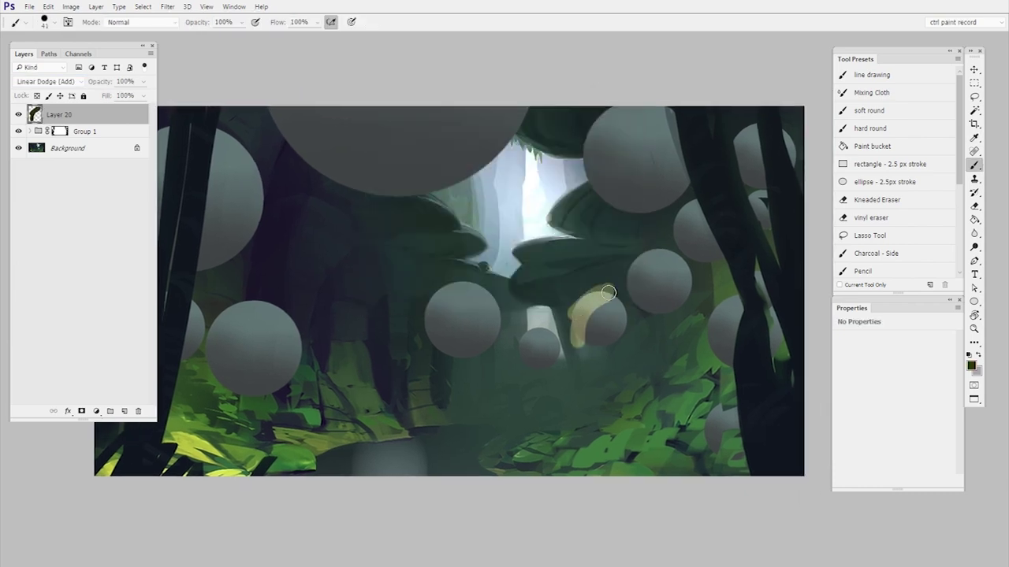
pyautogui.click(971, 364)
pyautogui.click(469, 210)
pyautogui.click(633, 146)
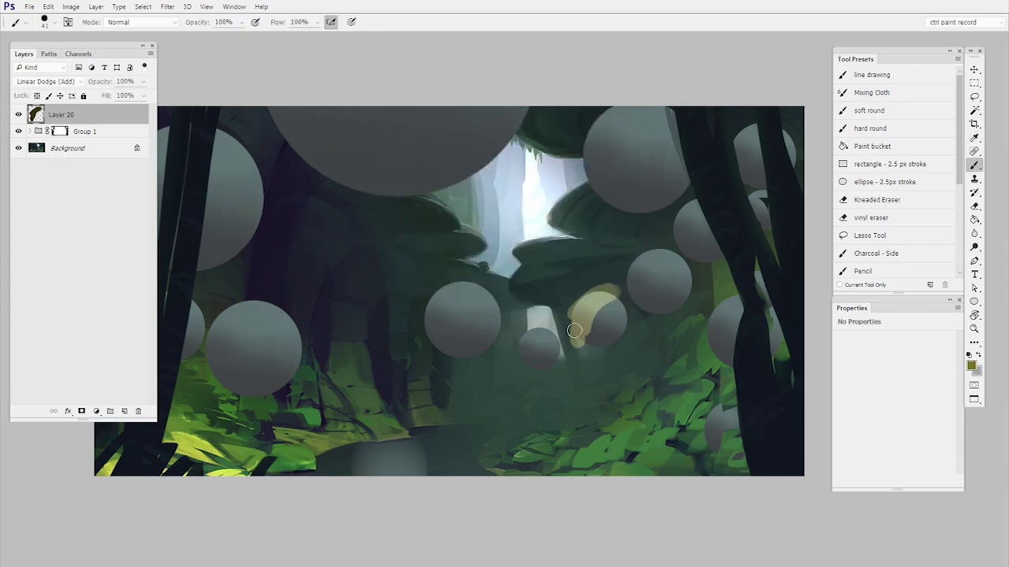
pyautogui.moveTo(579, 335); pyautogui.dragTo(603, 293)
pyautogui.moveTo(583, 331)
pyautogui.mouseDown()
pyautogui.moveTo(609, 284)
pyautogui.moveTo(652, 245)
pyautogui.mouseUp()
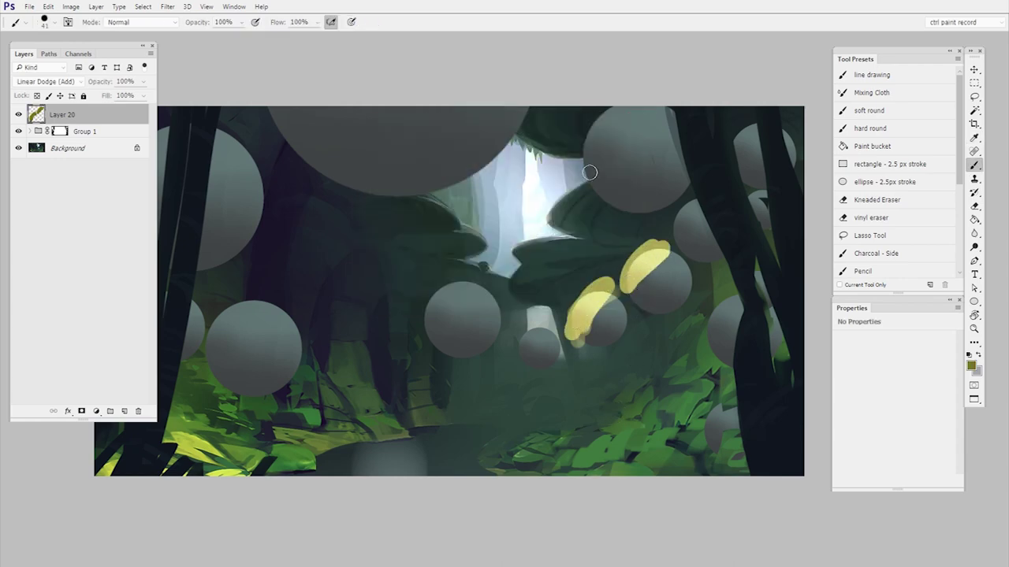
pyautogui.moveTo(589, 172)
pyautogui.mouseDown()
pyautogui.moveTo(631, 114)
pyautogui.moveTo(587, 120)
pyautogui.moveTo(650, 109)
pyautogui.moveTo(582, 193)
pyautogui.mouseUp()
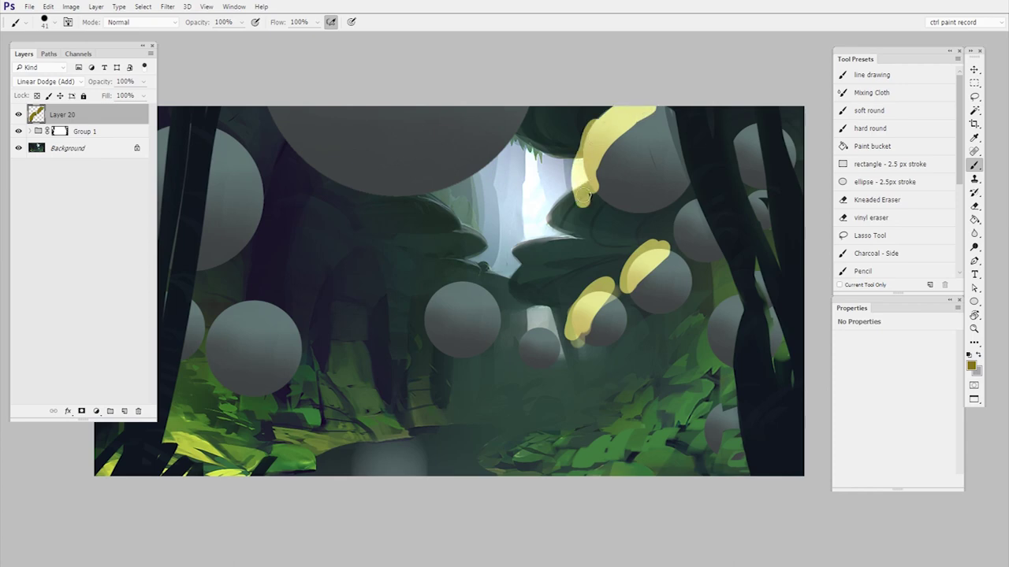
pyautogui.moveTo(473, 321)
pyautogui.mouseDown()
pyautogui.moveTo(426, 291)
pyautogui.moveTo(482, 315)
pyautogui.mouseUp()
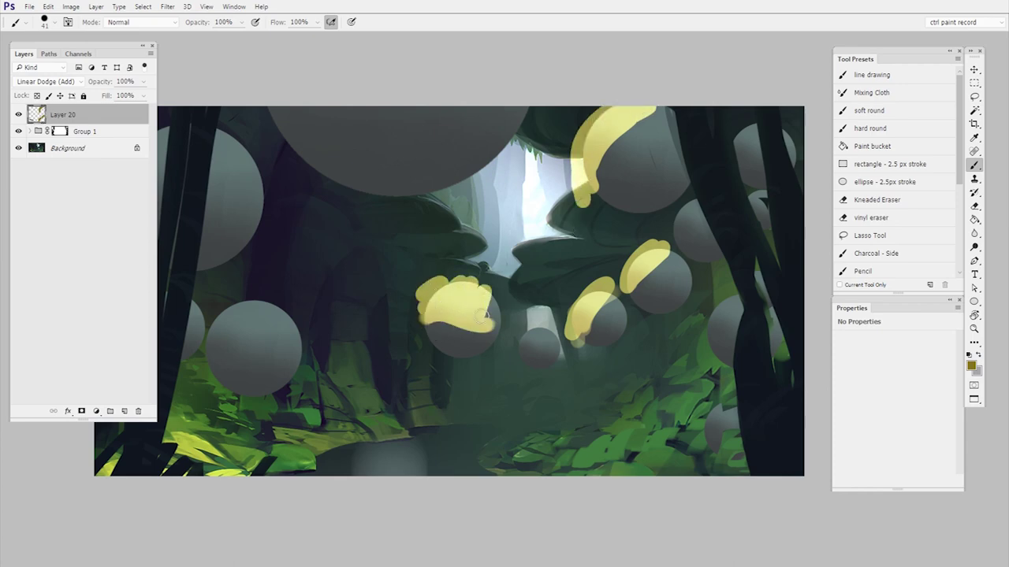
# Clip the yellow light to the spheres, add yellow to the small sphere and erase excess
pyautogui.hotkey('ctrl', 'alt', 'g')
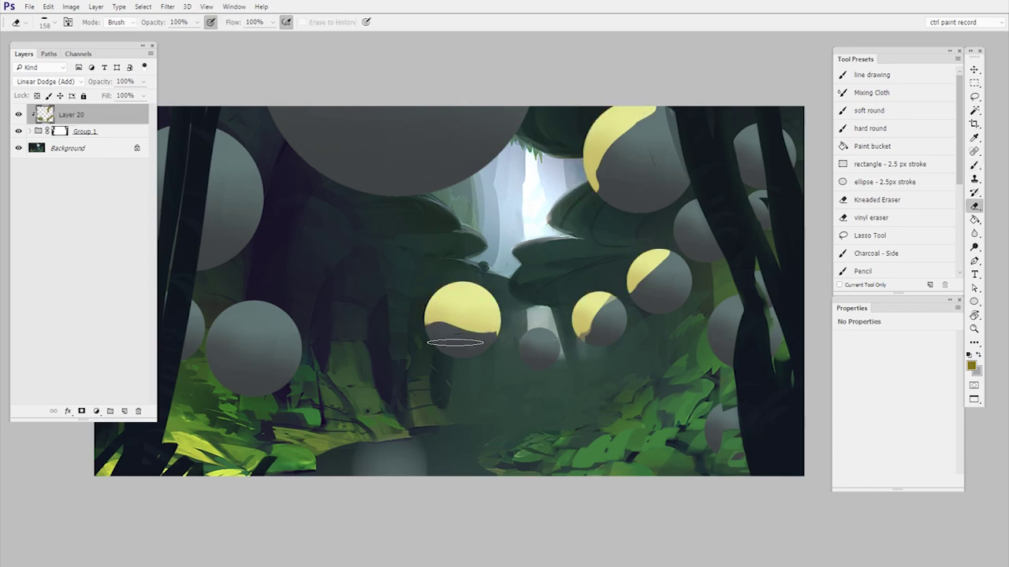
pyautogui.moveTo(529, 341)
pyautogui.mouseDown()
pyautogui.moveTo(550, 334)
pyautogui.moveTo(574, 361)
pyautogui.mouseUp()
pyautogui.press('e')
pyautogui.moveTo(698, 133); pyautogui.dragTo(630, 169)
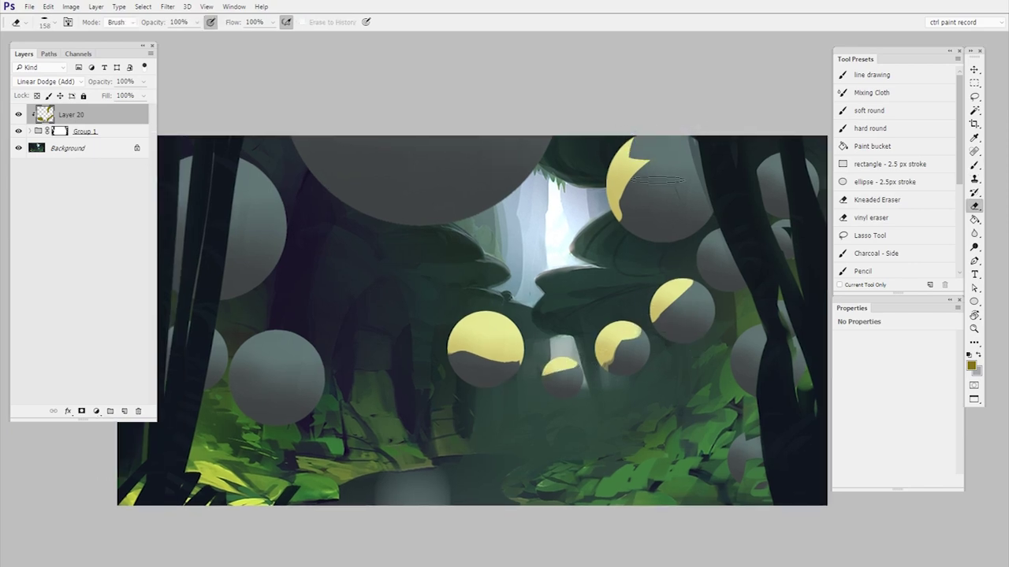
# Try moving a lit sphere's layer on the canvas, then undo the move
pyautogui.press('b')
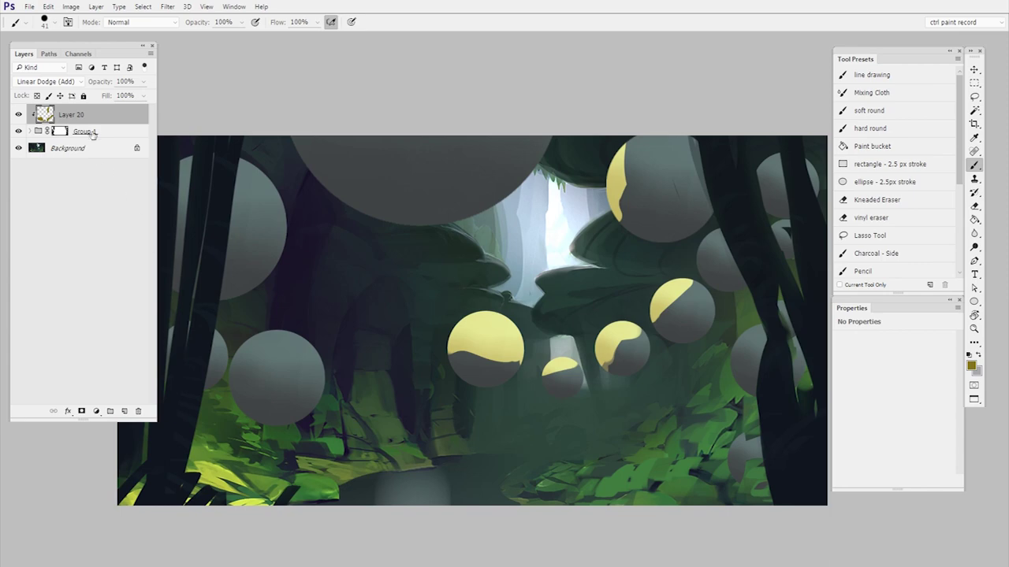
pyautogui.click(974, 70)
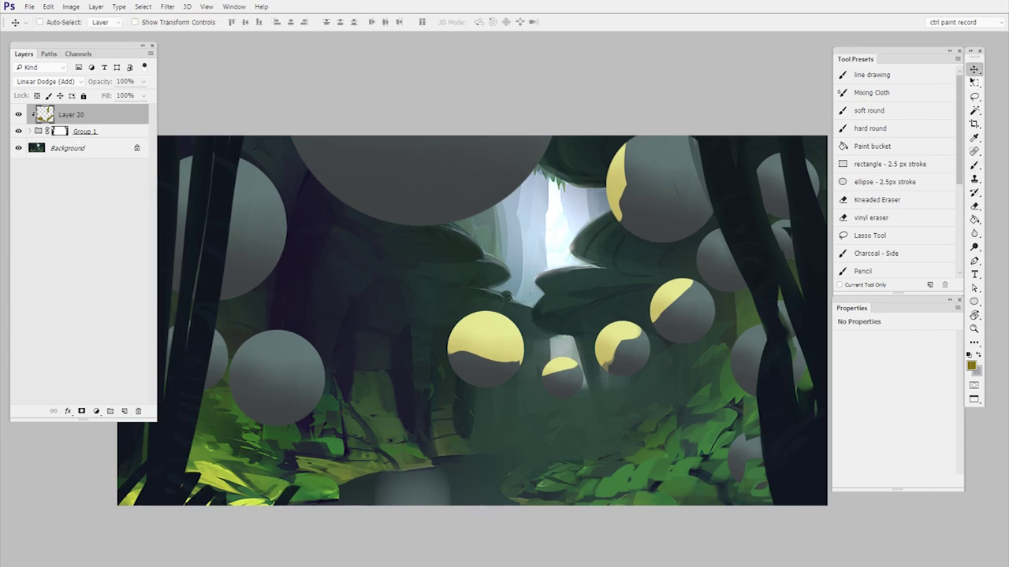
pyautogui.keyDown('ctrl'); pyautogui.click(635, 363); pyautogui.keyUp('ctrl')
pyautogui.keyDown('ctrl'); pyautogui.click(704, 327); pyautogui.keyUp('ctrl')
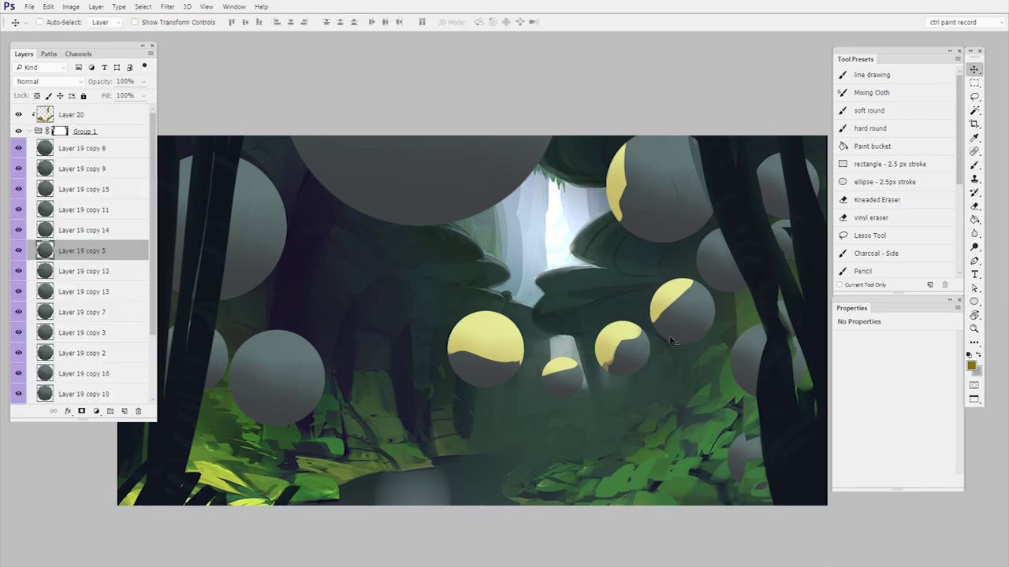
pyautogui.moveTo(477, 389)
pyautogui.mouseDown()
pyautogui.moveTo(490, 372)
pyautogui.moveTo(394, 352)
pyautogui.mouseUp()
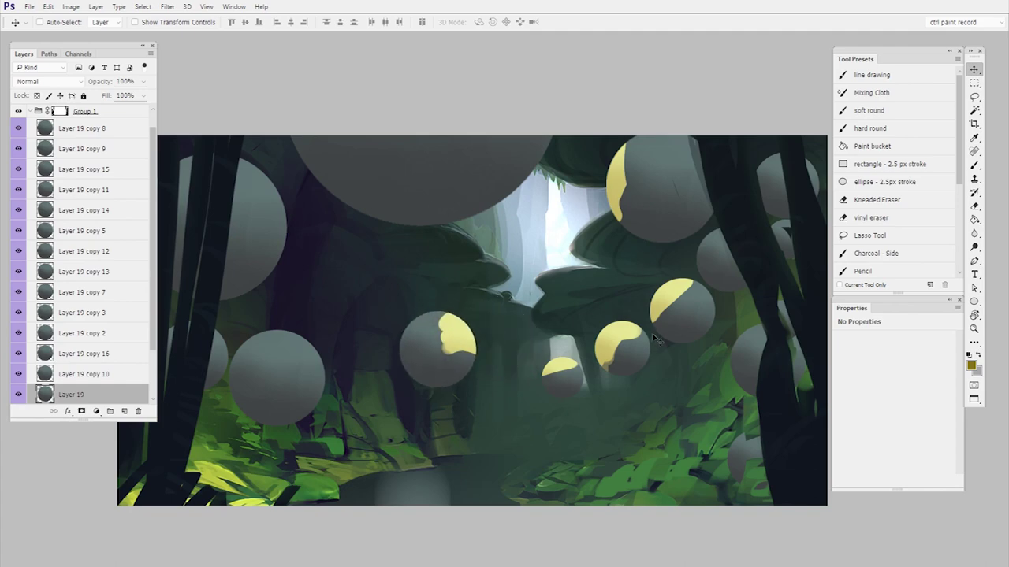
pyautogui.hotkey('ctrl', 'z')
# Paint yellow light on the lower-left, upper-left, large top and upper-right spheres
pyautogui.hotkey('ctrl', 'shift', 'alt', 'n')
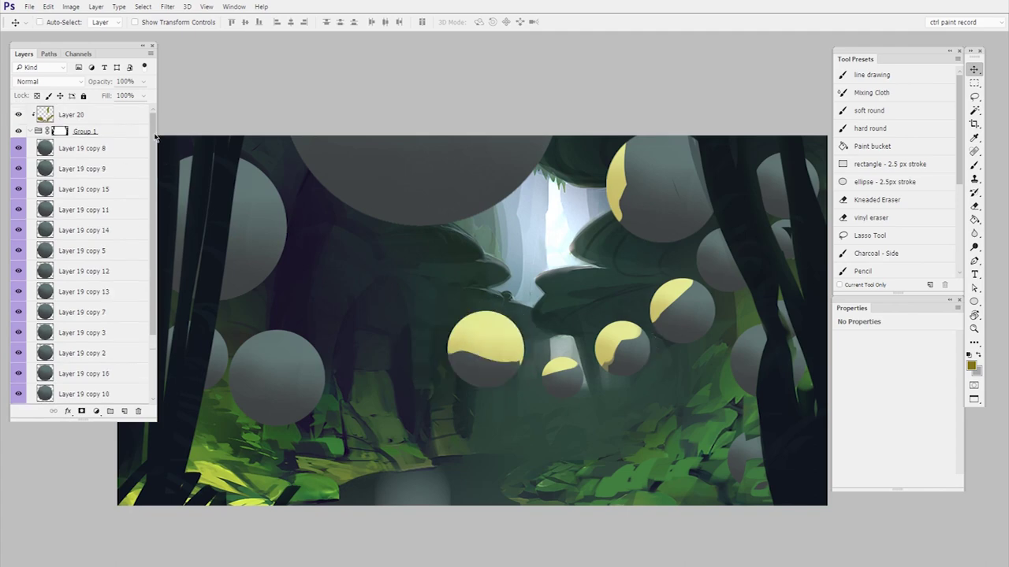
pyautogui.hotkey('shift', 'alt', 'w')
pyautogui.moveTo(666, 420); pyautogui.dragTo(694, 416)
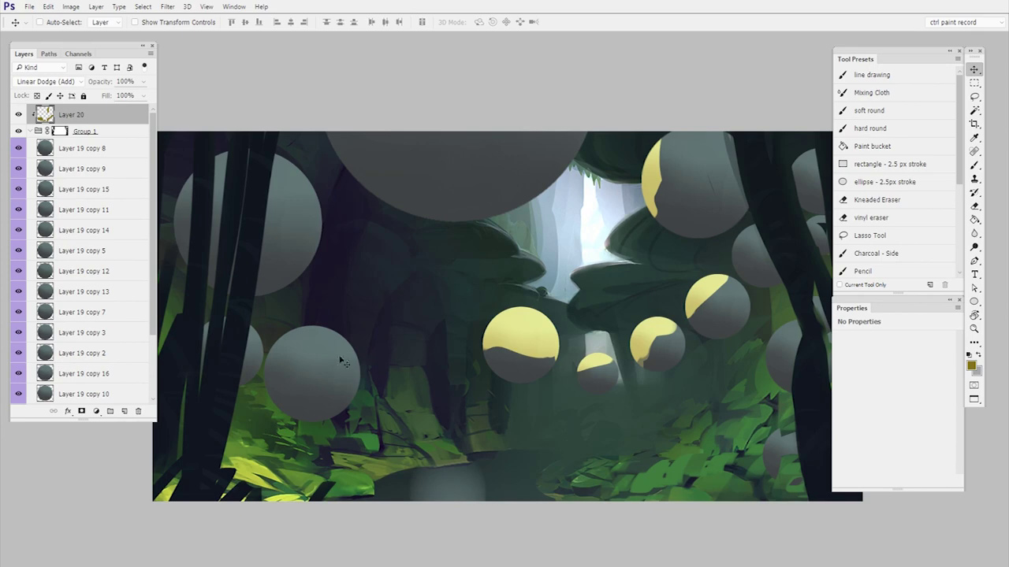
pyautogui.press('b')
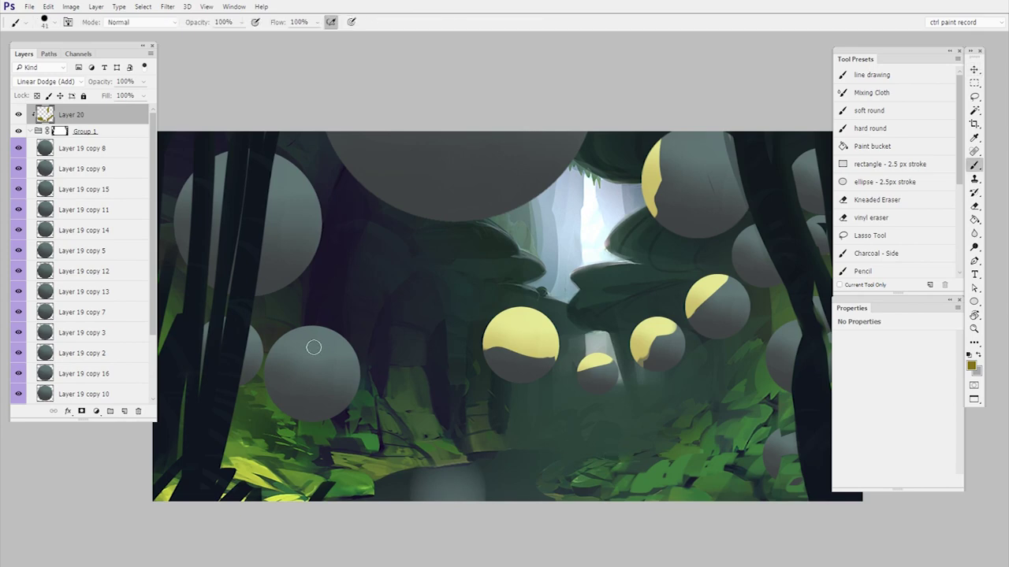
pyautogui.moveTo(278, 340)
pyautogui.mouseDown()
pyautogui.moveTo(334, 380)
pyautogui.moveTo(316, 357)
pyautogui.mouseUp()
pyautogui.moveTo(340, 394); pyautogui.dragTo(351, 409)
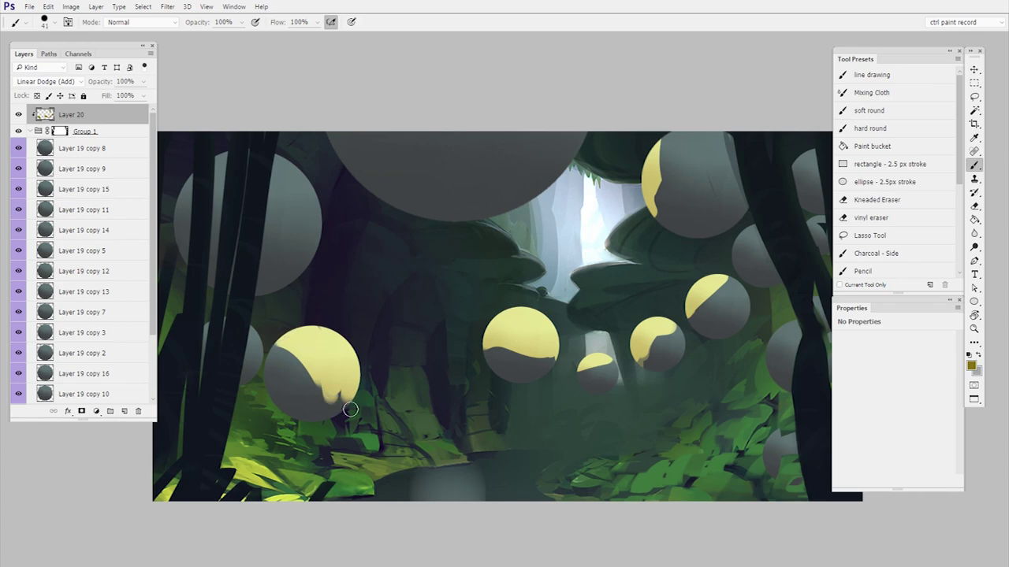
pyautogui.moveTo(191, 188); pyautogui.dragTo(288, 260)
pyautogui.moveTo(221, 167)
pyautogui.mouseDown()
pyautogui.moveTo(280, 230)
pyautogui.moveTo(260, 139)
pyautogui.moveTo(294, 220)
pyautogui.mouseUp()
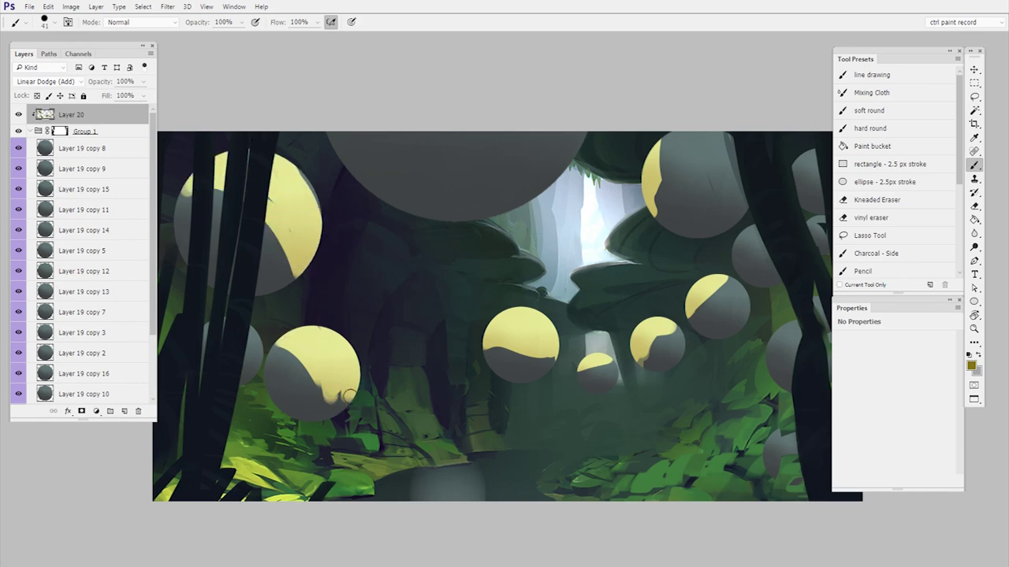
pyautogui.moveTo(568, 166)
pyautogui.mouseDown()
pyautogui.moveTo(576, 131)
pyautogui.moveTo(552, 183)
pyautogui.mouseUp()
pyautogui.moveTo(654, 170); pyautogui.dragTo(682, 137)
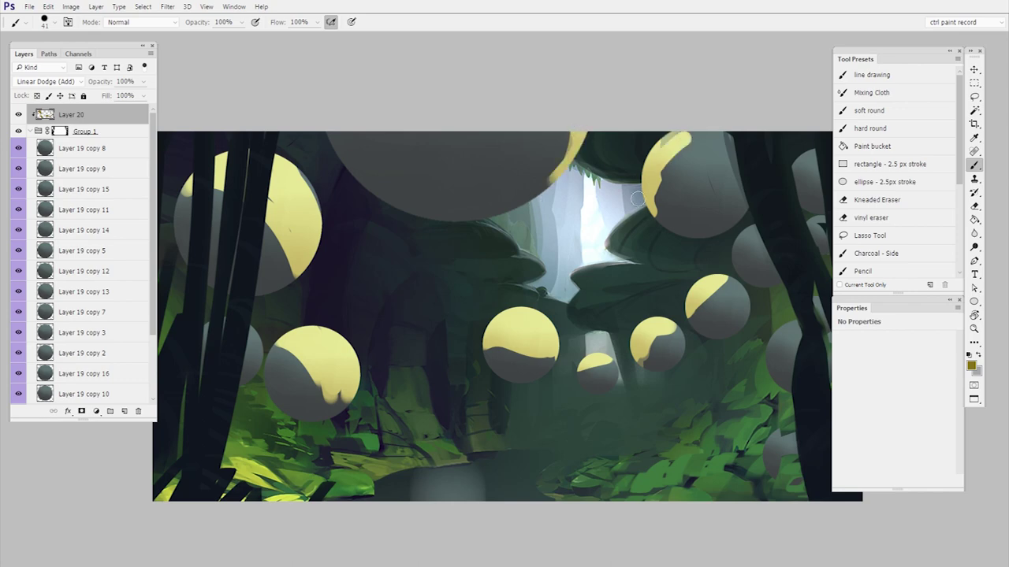
# With a size-70 eraser, soften the yellow on a middle sphere and two right-side spheres
pyautogui.press('e')
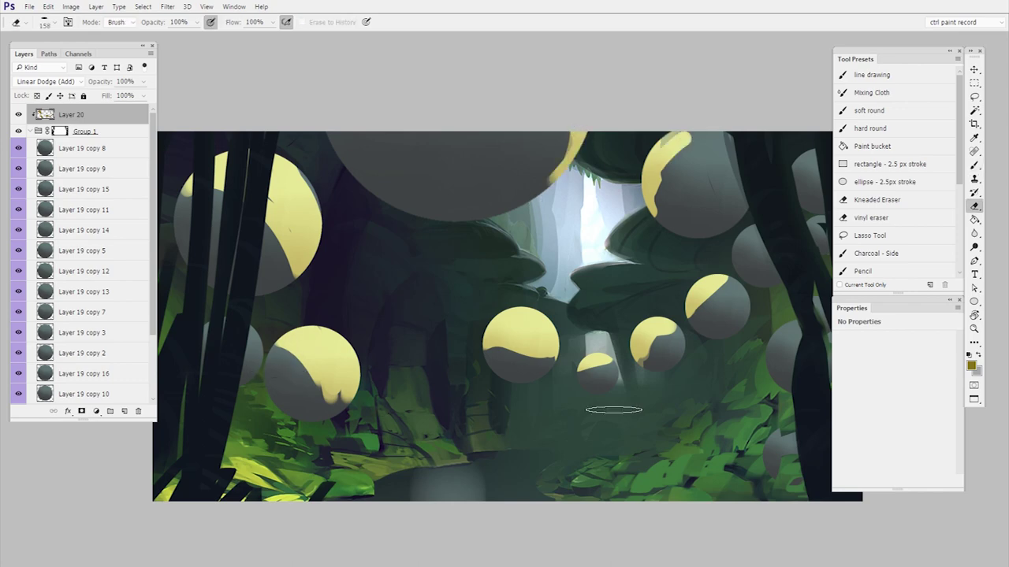
pyautogui.rightClick(613, 410)
pyautogui.moveTo(654, 357); pyautogui.dragTo(640, 356)
pyautogui.press('Return')
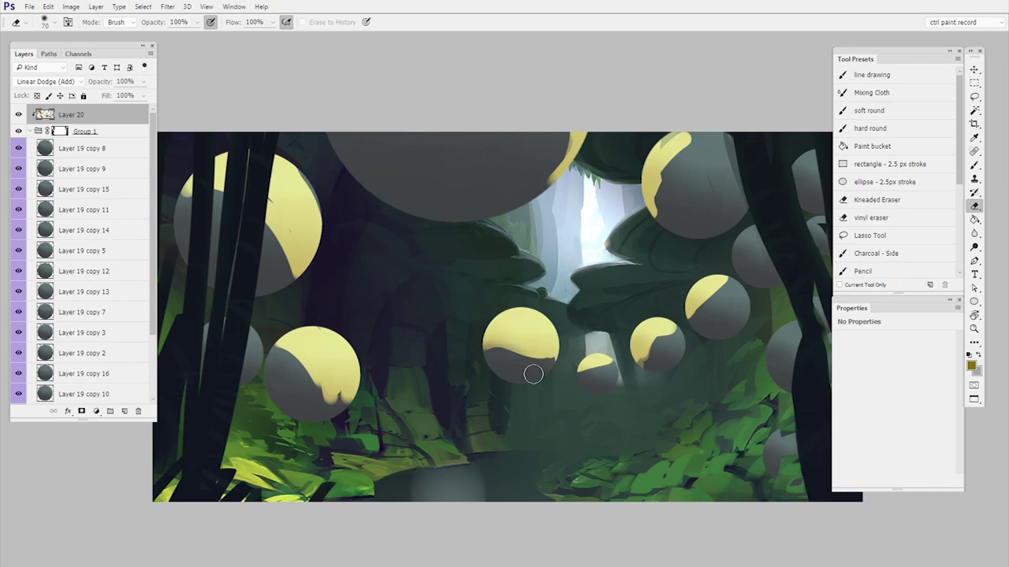
pyautogui.moveTo(532, 374)
pyautogui.mouseDown()
pyautogui.moveTo(505, 347)
pyautogui.moveTo(472, 351)
pyautogui.mouseUp()
pyautogui.moveTo(689, 330)
pyautogui.mouseDown()
pyautogui.moveTo(733, 281)
pyautogui.moveTo(694, 303)
pyautogui.moveTo(676, 341)
pyautogui.mouseUp()
# Retouch the yellow on the small sphere and paint a dark diagonal shadow on the big sphere
pyautogui.press('b')
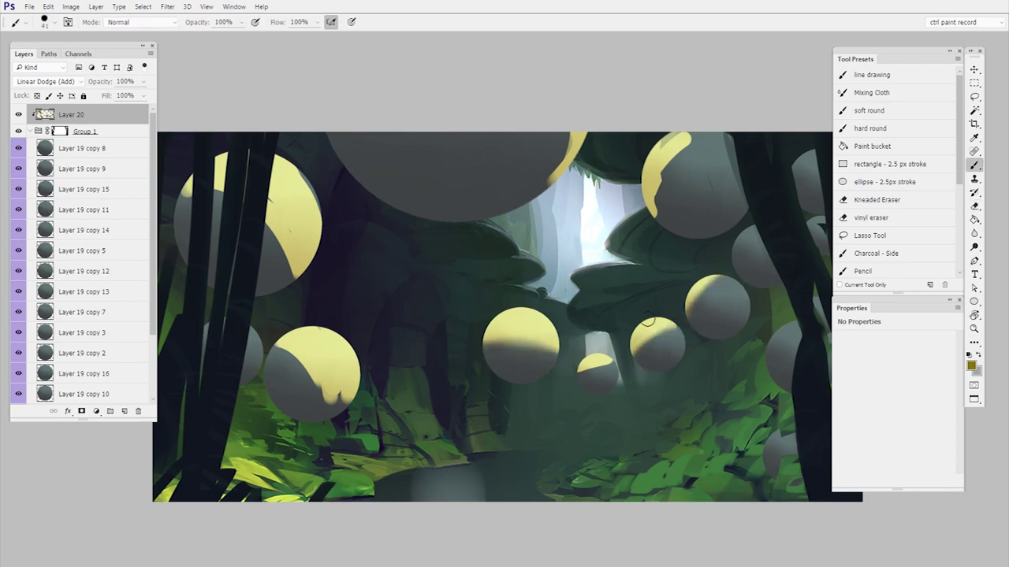
pyautogui.press('e')
pyautogui.moveTo(618, 371)
pyautogui.mouseDown()
pyautogui.moveTo(575, 370)
pyautogui.moveTo(618, 383)
pyautogui.mouseUp()
pyautogui.press('b')
pyautogui.press('e')
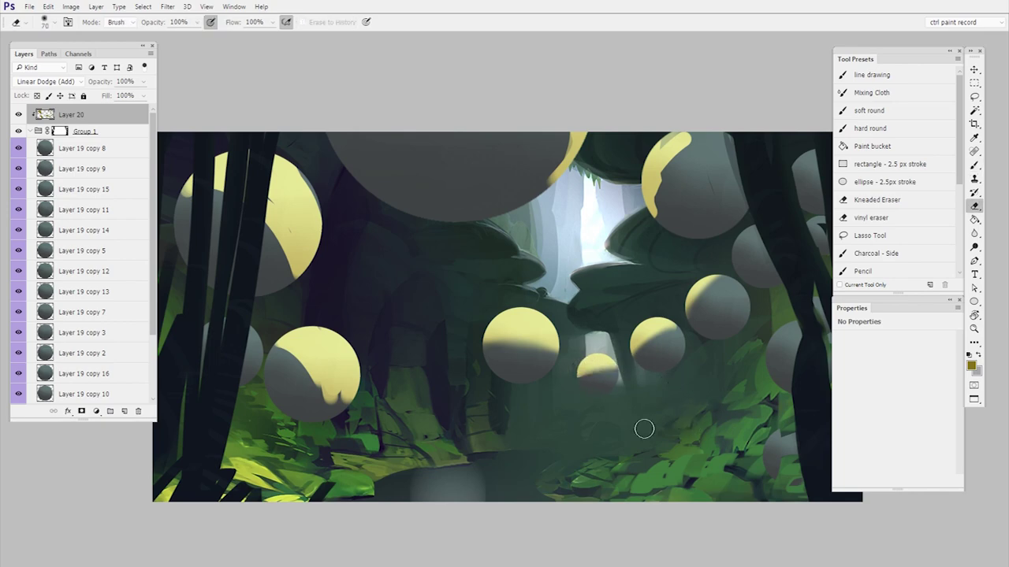
pyautogui.press('b')
pyautogui.moveTo(285, 353)
pyautogui.mouseDown()
pyautogui.moveTo(329, 398)
pyautogui.moveTo(304, 438)
pyautogui.moveTo(330, 441)
pyautogui.mouseUp()
pyautogui.press('e')
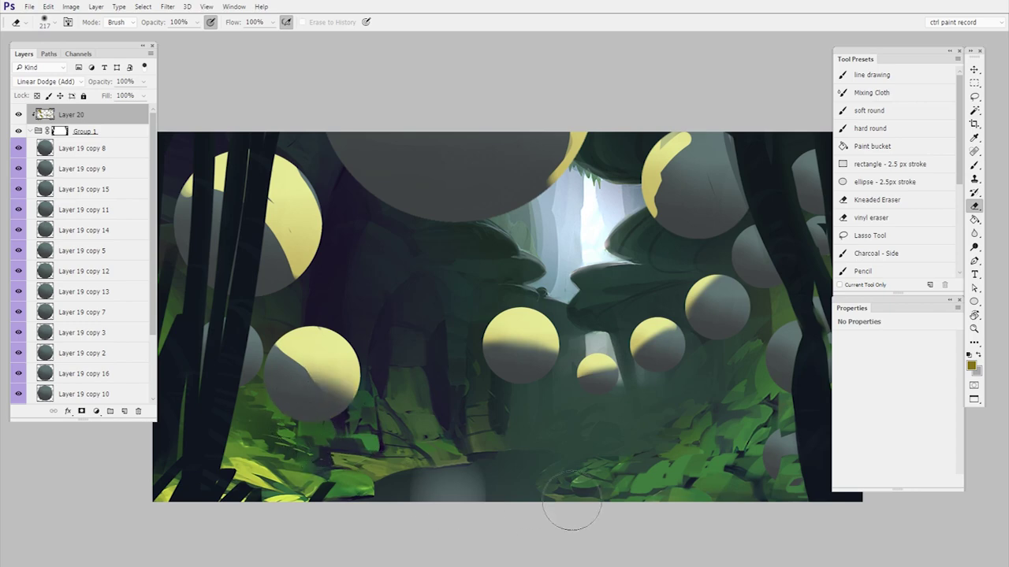
pyautogui.press('b')
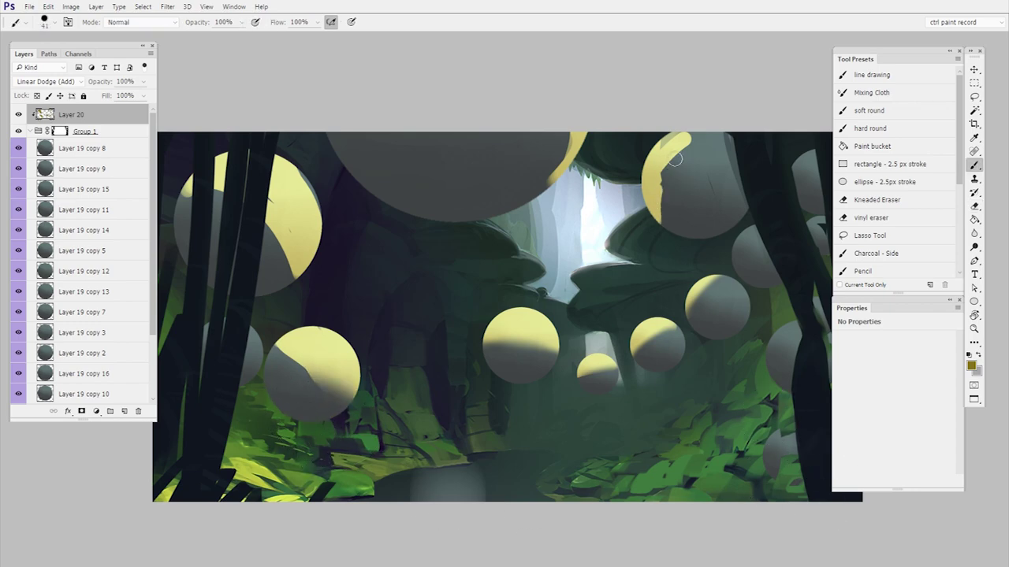
# Add yellow to the upper-right and right-edge spheres, reshaping it with a size-236 eraser
pyautogui.moveTo(676, 160); pyautogui.dragTo(677, 141)
pyautogui.keyDown('alt'); pyautogui.click(686, 208); pyautogui.keyUp('alt')
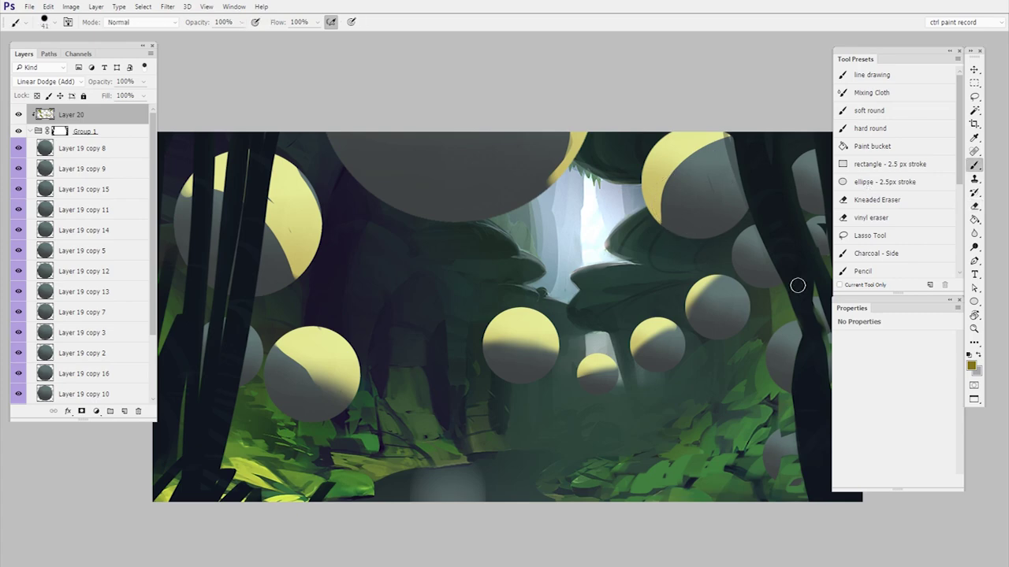
pyautogui.moveTo(793, 232); pyautogui.dragTo(738, 263)
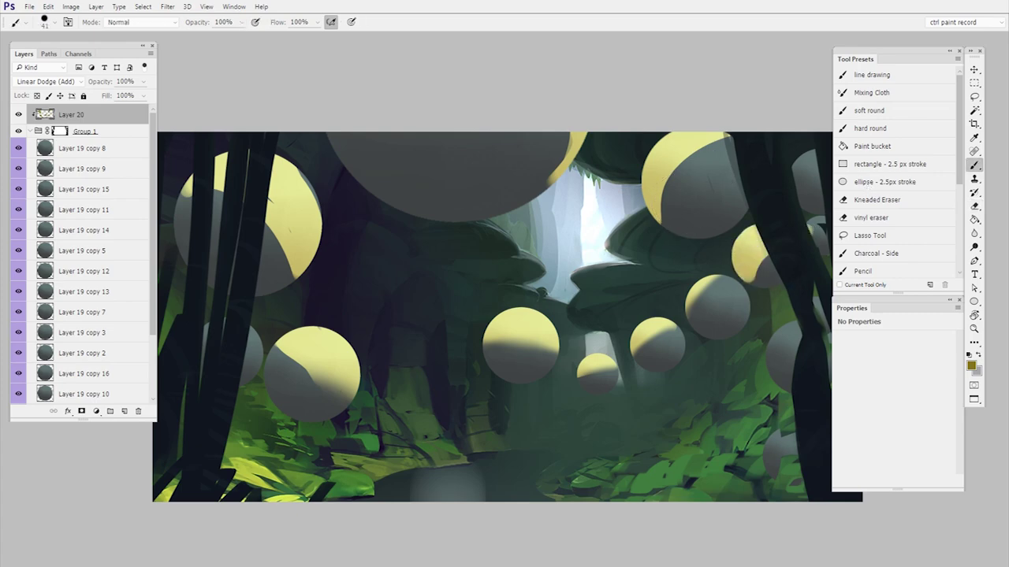
pyautogui.press('e')
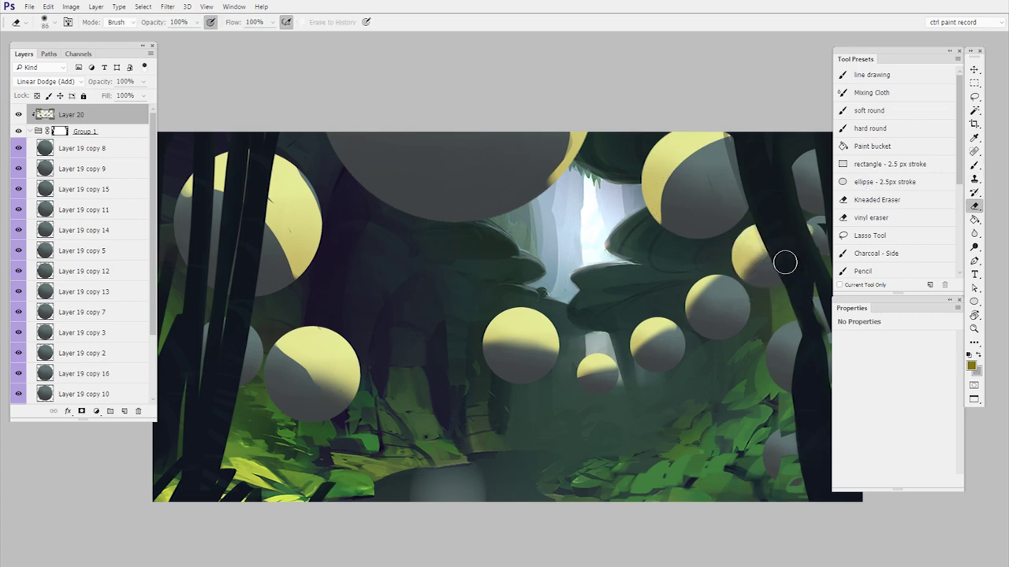
pyautogui.moveTo(785, 379); pyautogui.dragTo(780, 335)
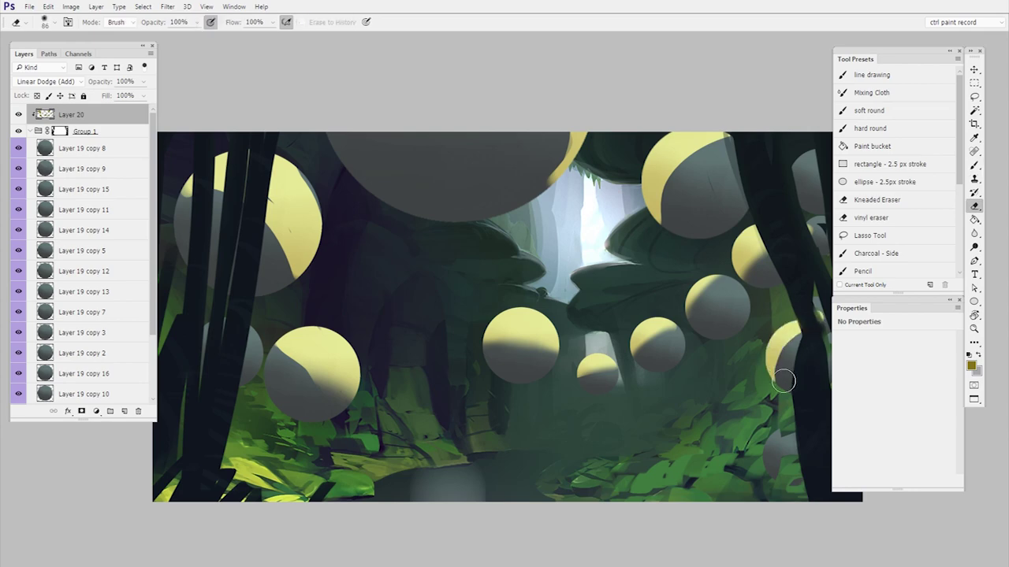
pyautogui.moveTo(773, 395); pyautogui.dragTo(827, 399)
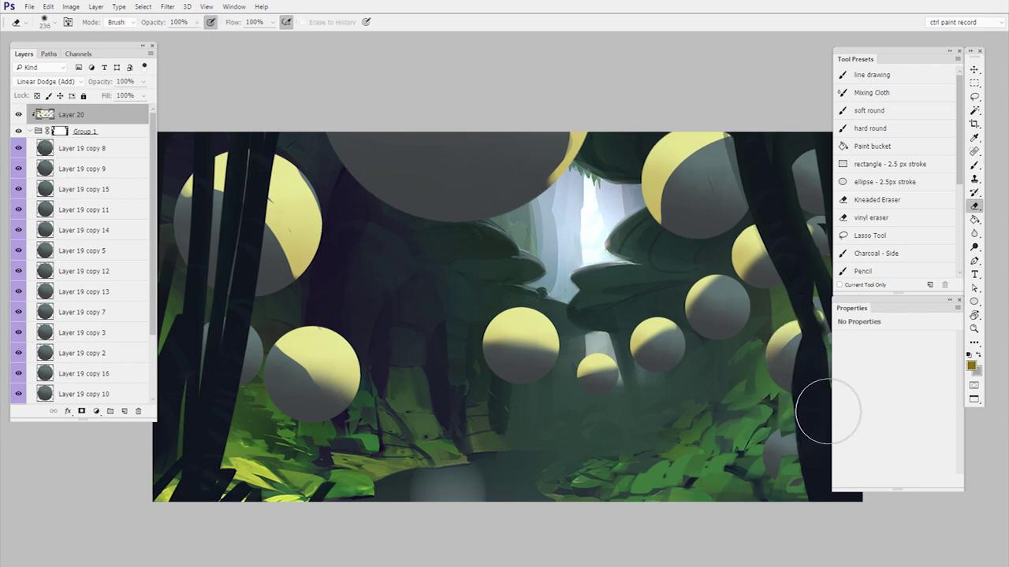
pyautogui.press('b')
pyautogui.moveTo(788, 196); pyautogui.dragTo(790, 177)
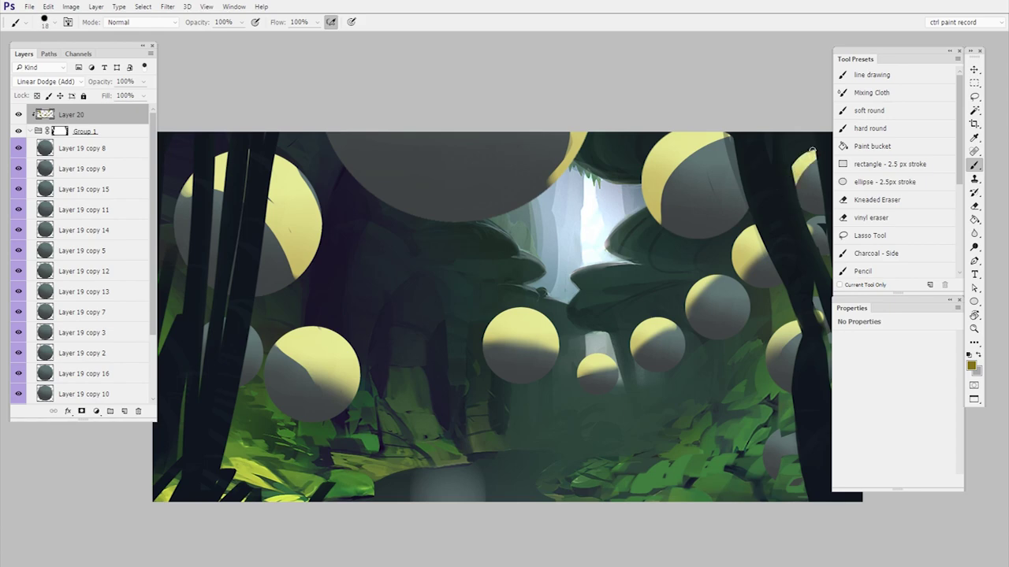
pyautogui.press('e')
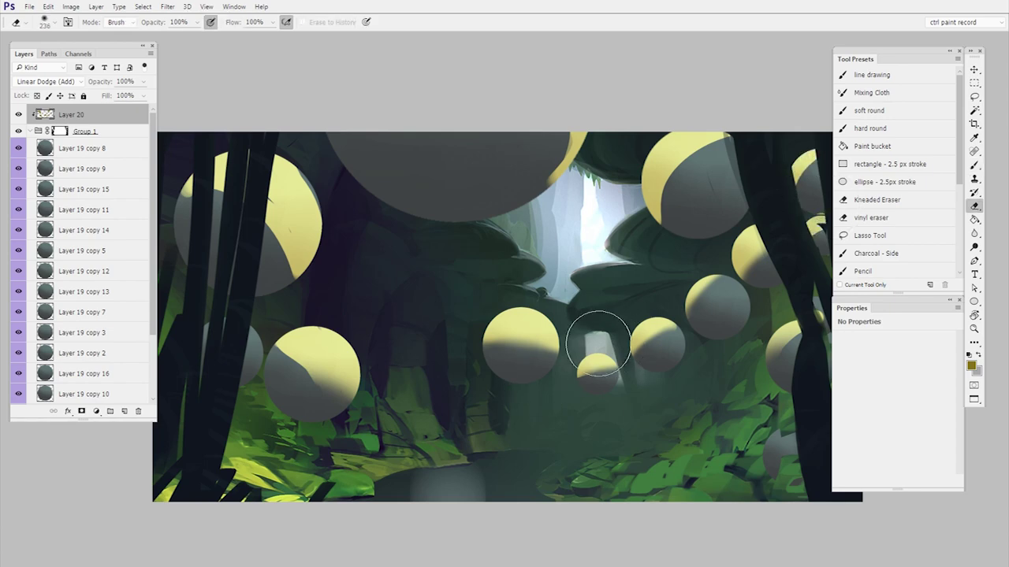
# Create a new layer clipped to the spheres and place it beneath the yellow light layer
pyautogui.scroll(1, 646, 347)
pyautogui.moveTo(732, 444)
pyautogui.mouseDown()
pyautogui.moveTo(670, 392)
pyautogui.moveTo(644, 429)
pyautogui.mouseUp()
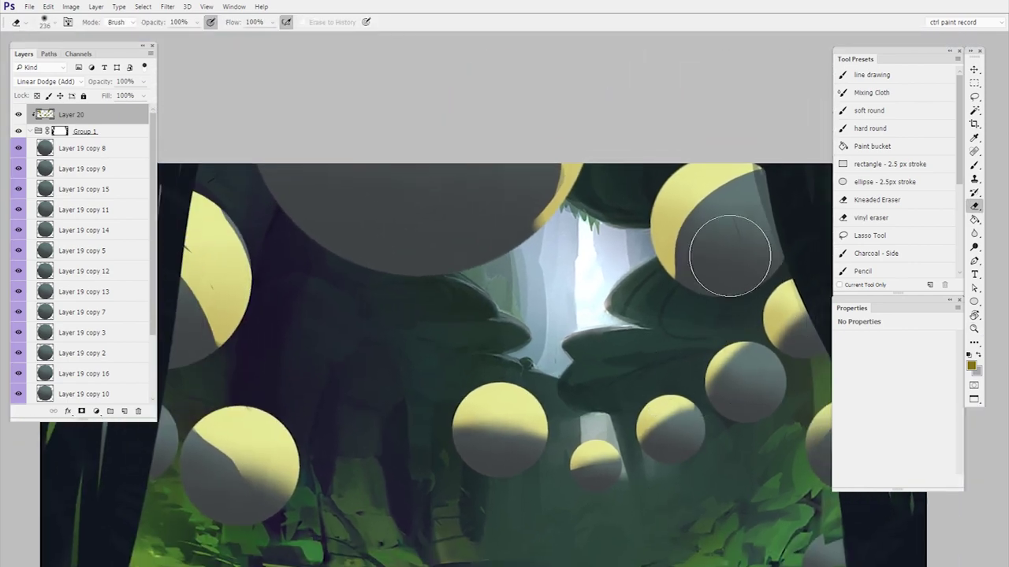
pyautogui.click(112, 132)
pyautogui.click(111, 115)
pyautogui.hotkey('ctrl', 'shift', 'alt', 'n')
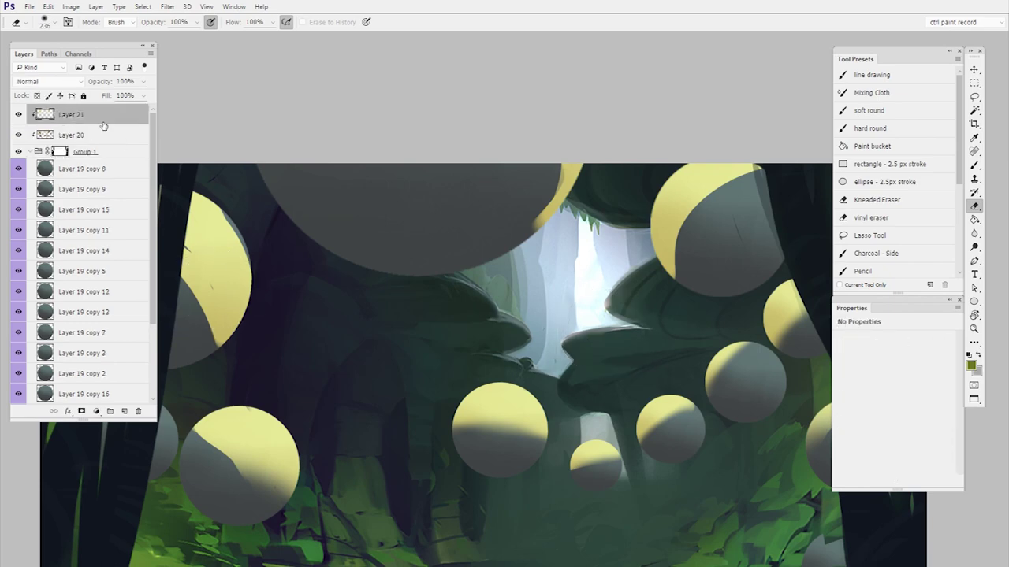
pyautogui.moveTo(97, 115); pyautogui.dragTo(102, 136)
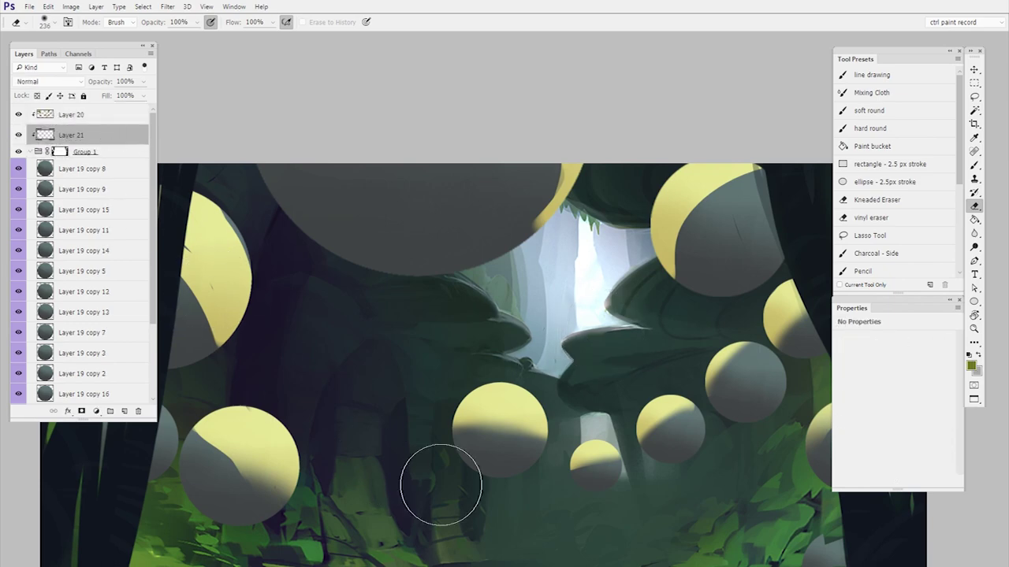
# Sketch thin dark elliptical contour lines over the top-right sphere
pyautogui.press('b')
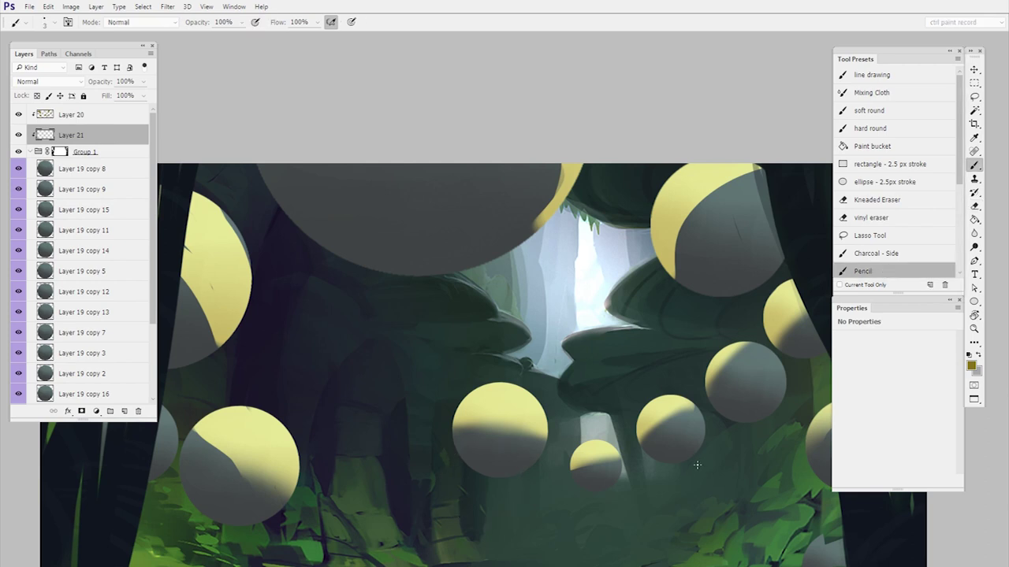
pyautogui.moveTo(656, 404); pyautogui.dragTo(579, 391)
pyautogui.moveTo(619, 160); pyautogui.dragTo(595, 271)
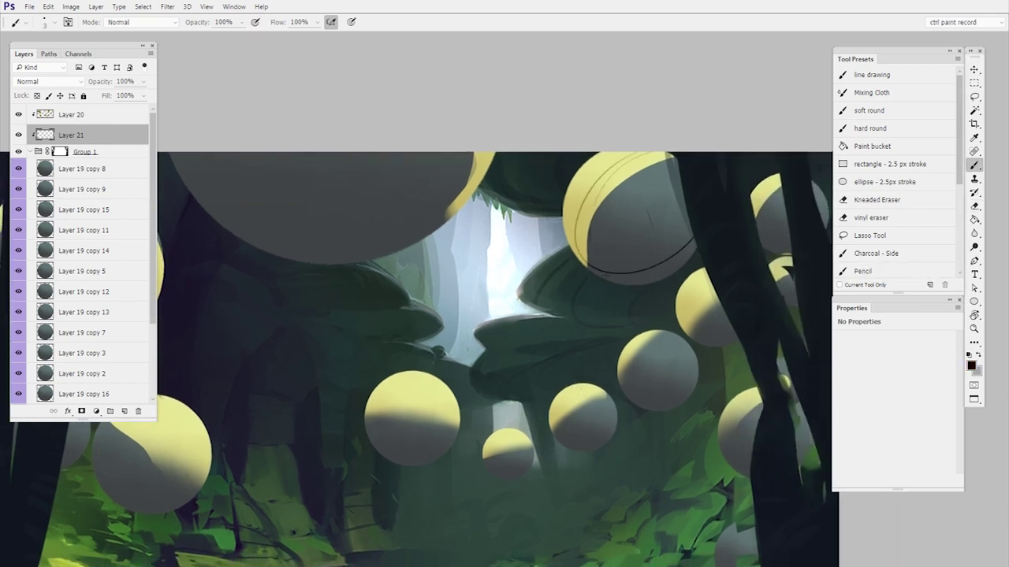
pyautogui.moveTo(583, 181); pyautogui.dragTo(605, 197)
pyautogui.moveTo(622, 178); pyautogui.dragTo(599, 272)
pyautogui.moveTo(678, 158); pyautogui.dragTo(663, 178)
# Sketch curved contour lines on the centre, small, right-hand and large top spheres
pyautogui.moveTo(589, 443); pyautogui.dragTo(684, 419)
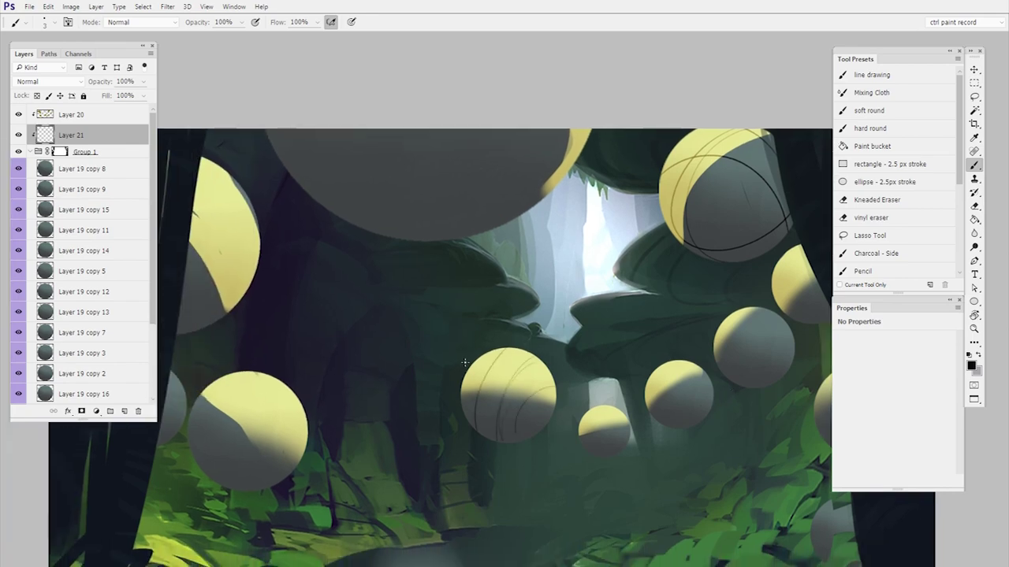
pyautogui.moveTo(493, 352)
pyautogui.mouseDown()
pyautogui.moveTo(534, 378)
pyautogui.moveTo(482, 435)
pyautogui.mouseUp()
pyautogui.moveTo(623, 430); pyautogui.dragTo(589, 442)
pyautogui.moveTo(705, 375); pyautogui.dragTo(655, 417)
pyautogui.moveTo(700, 358); pyautogui.dragTo(677, 422)
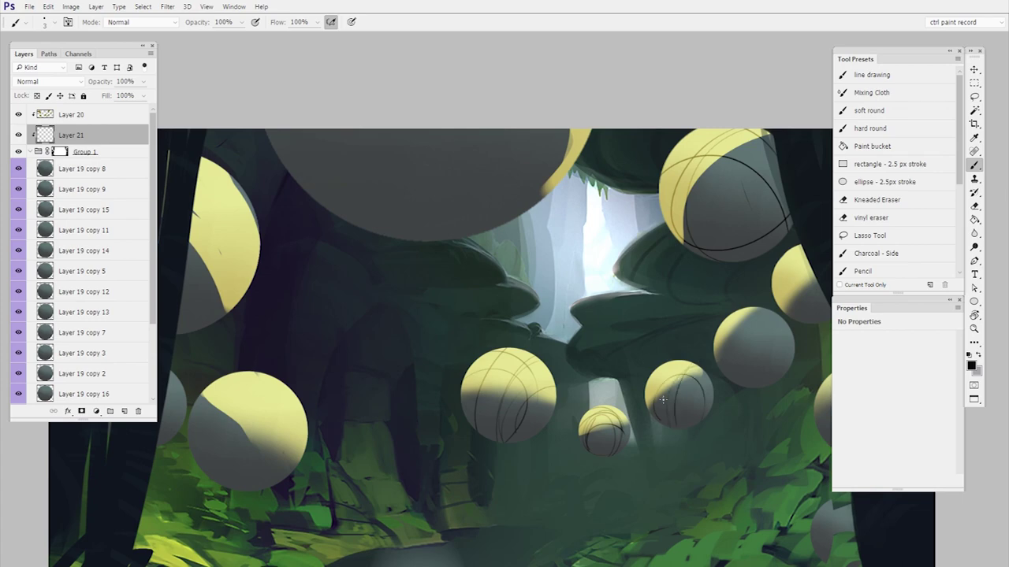
pyautogui.keyDown('alt'); pyautogui.click(713, 429); pyautogui.keyUp('alt')
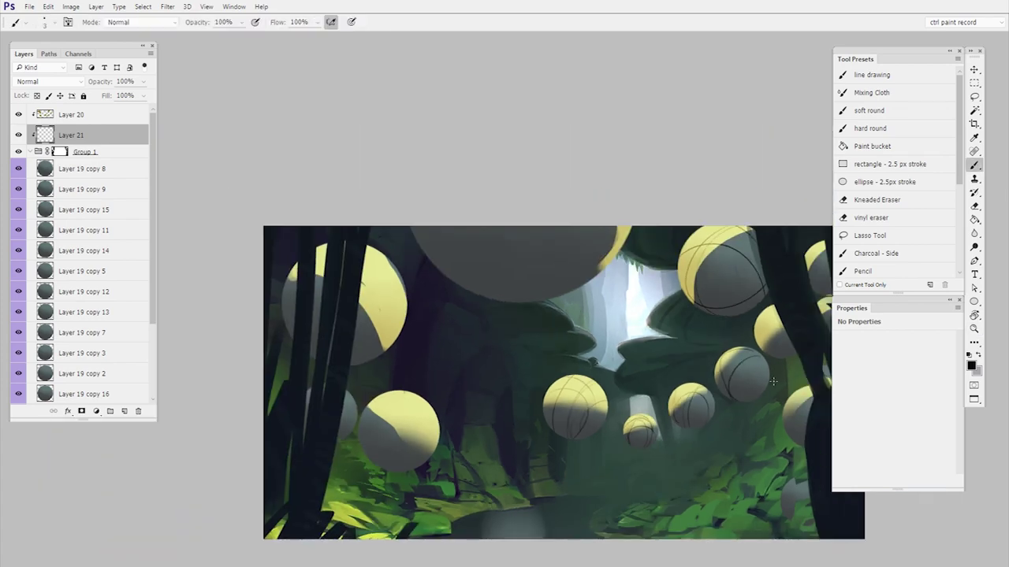
pyautogui.keyDown('ctrl'); pyautogui.click(751, 406); pyautogui.keyUp('ctrl')
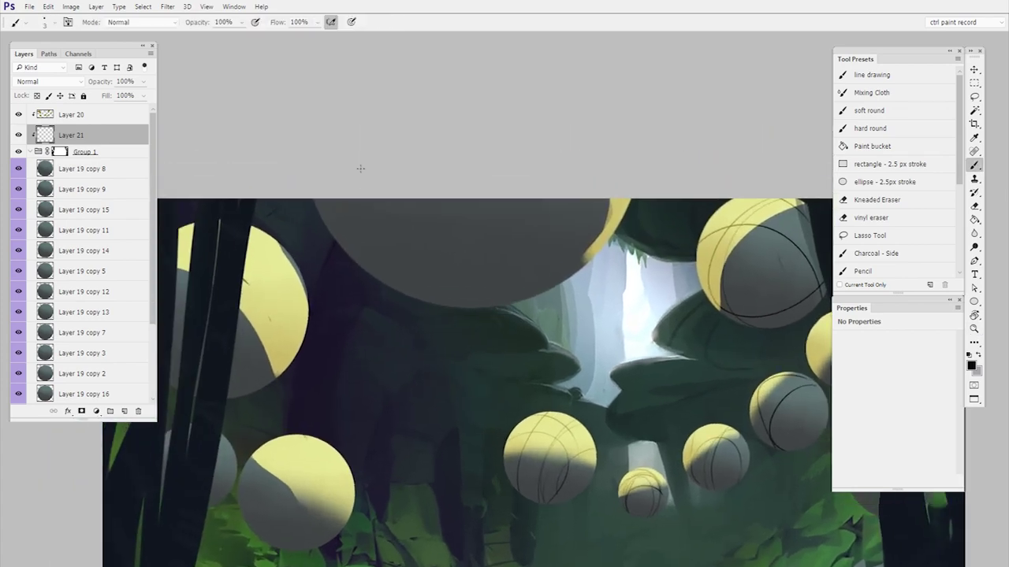
pyautogui.moveTo(364, 205); pyautogui.dragTo(446, 304)
pyautogui.moveTo(410, 206); pyautogui.dragTo(509, 301)
# Add curved lines to the lower-left, upper-right and right-side spheres, then review the painting
pyautogui.moveTo(532, 444); pyautogui.dragTo(678, 359)
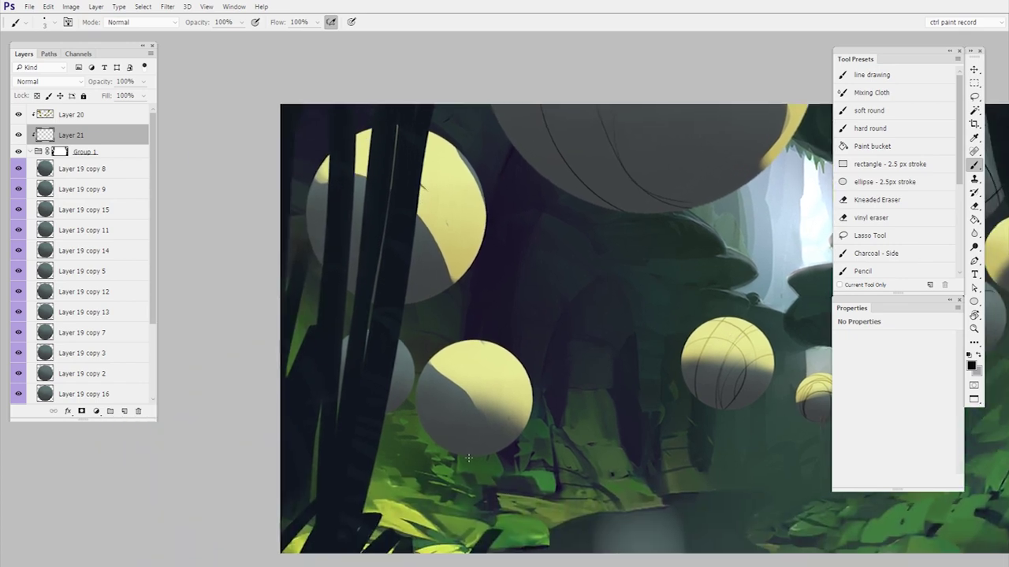
pyautogui.moveTo(444, 447); pyautogui.dragTo(480, 400)
pyautogui.moveTo(490, 344); pyautogui.dragTo(510, 394)
pyautogui.moveTo(643, 451); pyautogui.dragTo(447, 491)
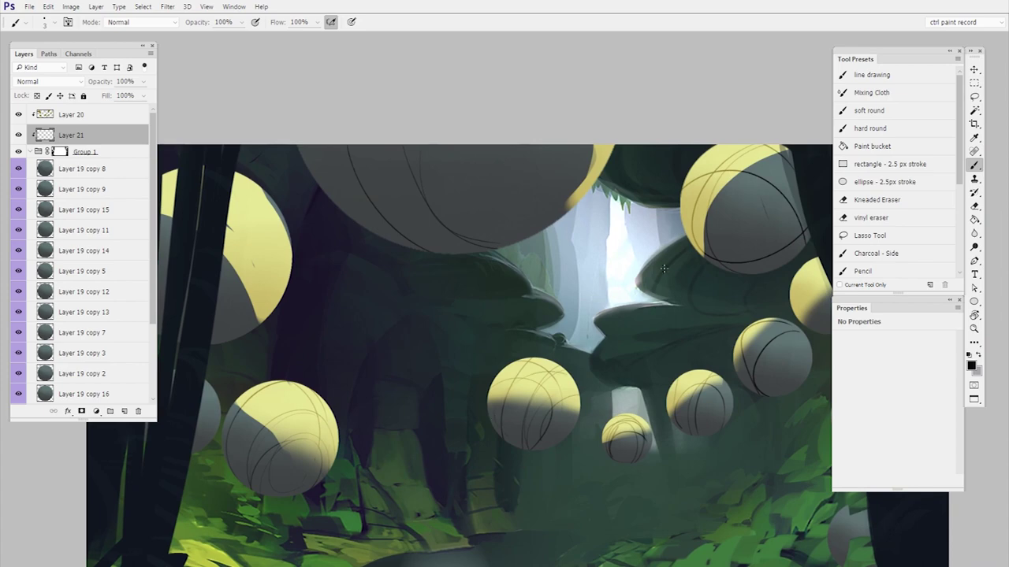
pyautogui.moveTo(771, 154); pyautogui.dragTo(722, 183)
pyautogui.moveTo(696, 431); pyautogui.dragTo(707, 375)
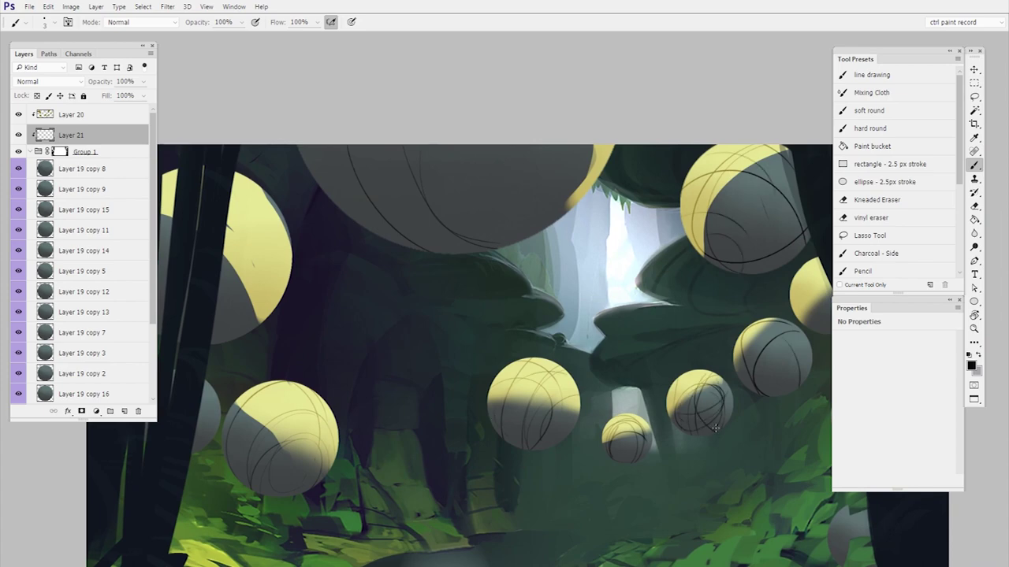
pyautogui.moveTo(796, 386); pyautogui.dragTo(655, 425)
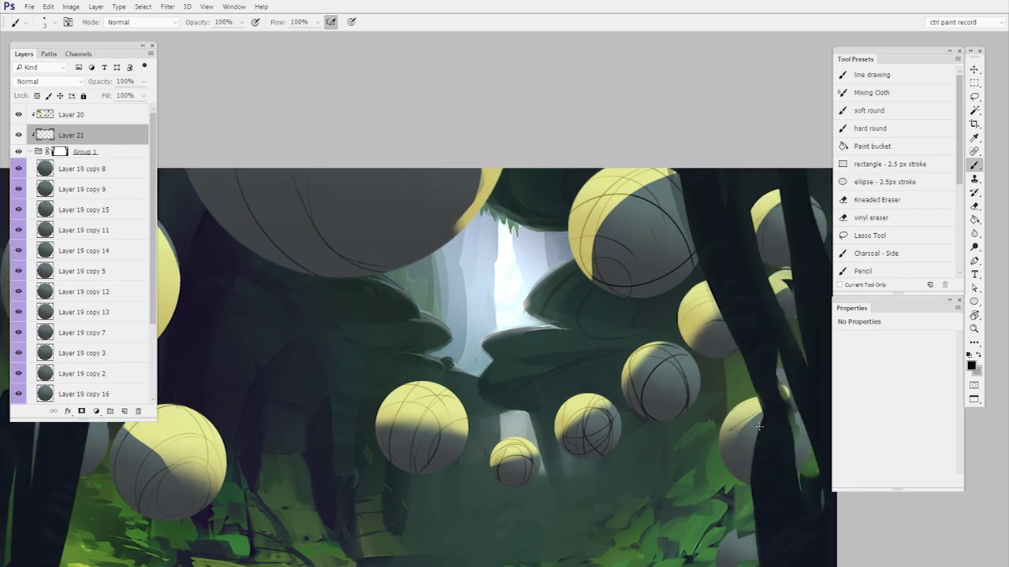
pyautogui.moveTo(758, 428); pyautogui.dragTo(655, 384)
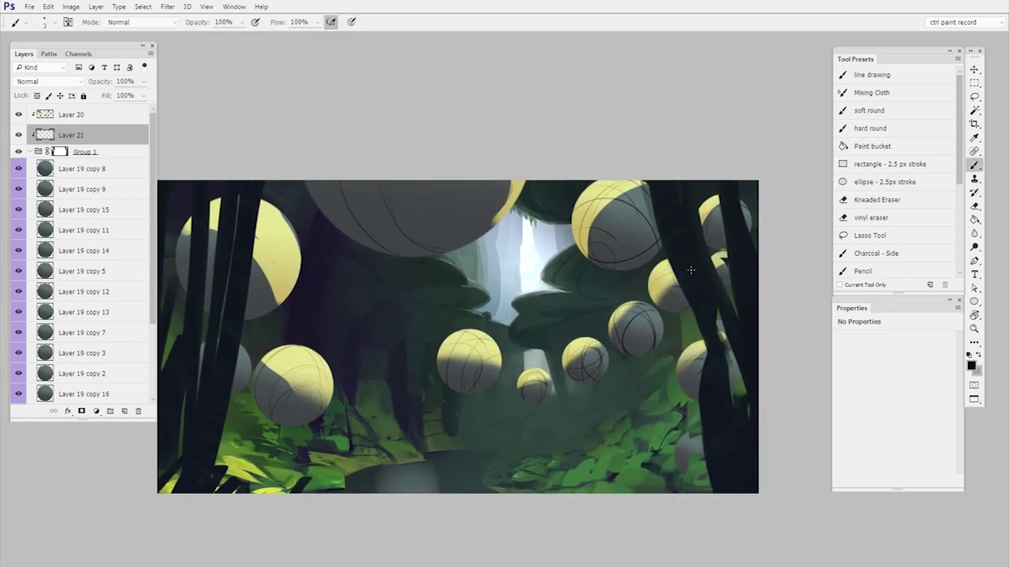
pyautogui.press('e')
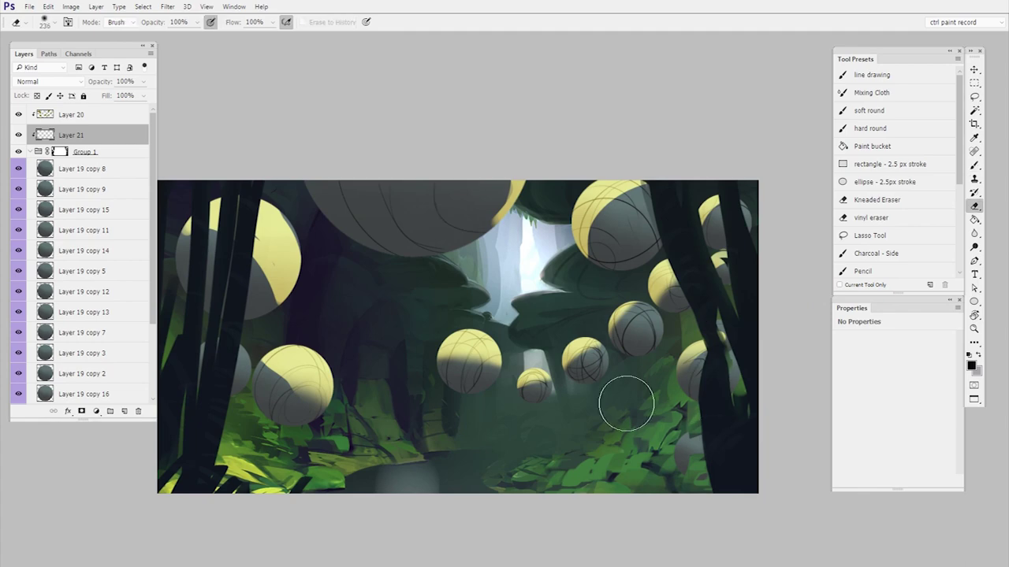
pyautogui.press('b')
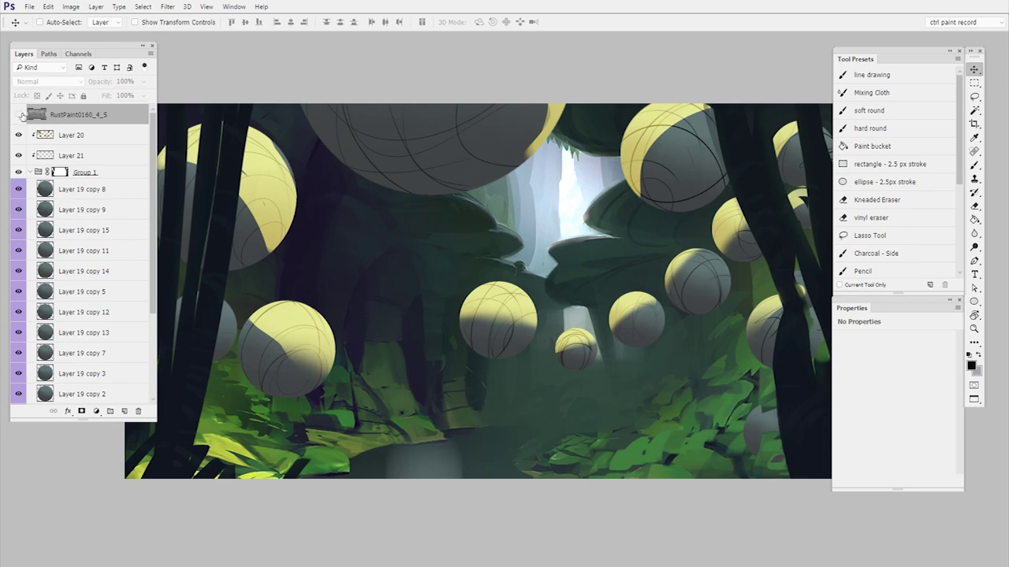
# Show the RustPaint texture layer and set its blend mode to Overlay
pyautogui.click(18, 115)
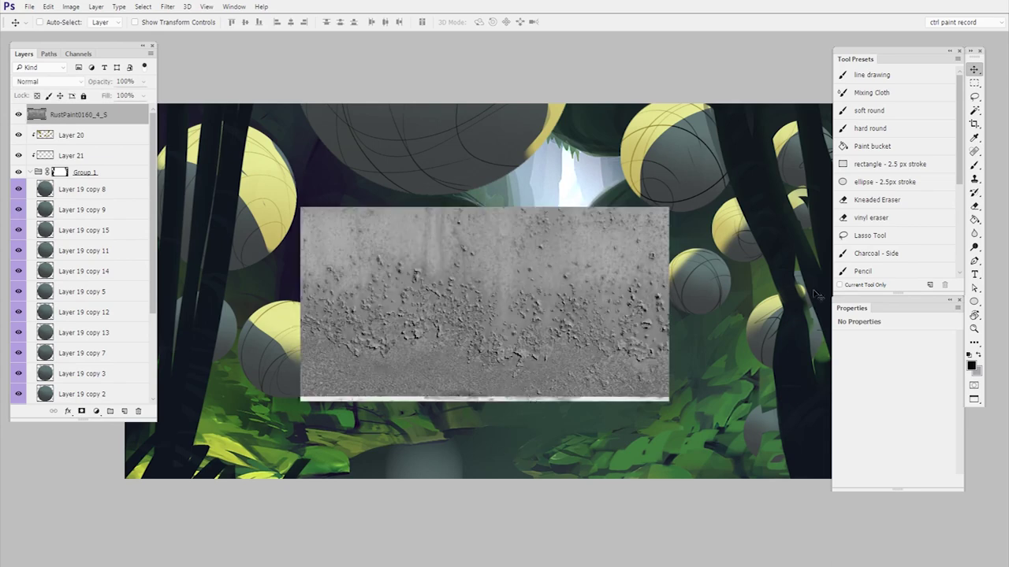
pyautogui.click(48, 82)
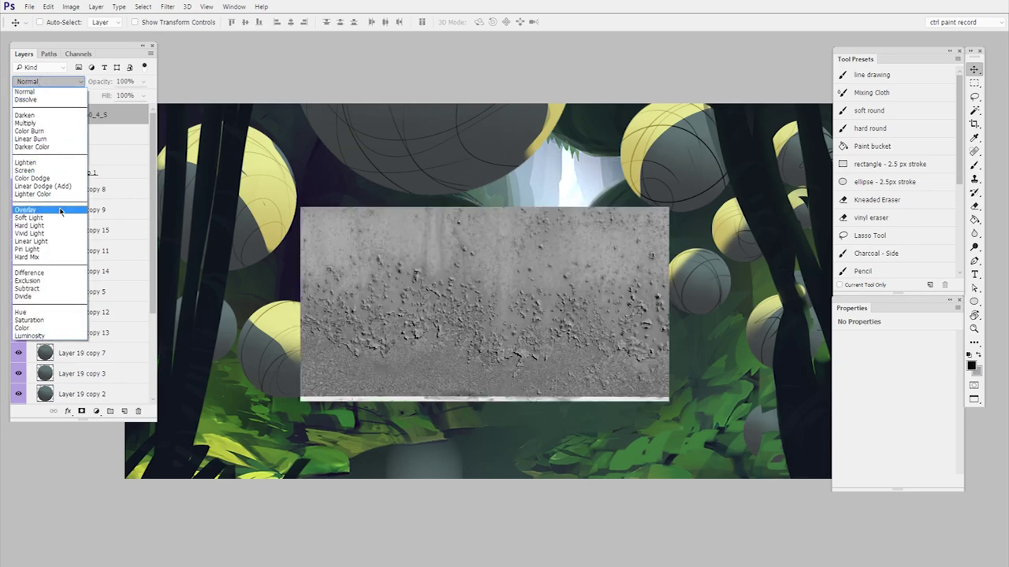
pyautogui.click(59, 211)
# Darken the rust texture's midtones and highlights with Levels, then clip it to the spheres
pyautogui.hotkey('ctrl', 'l')
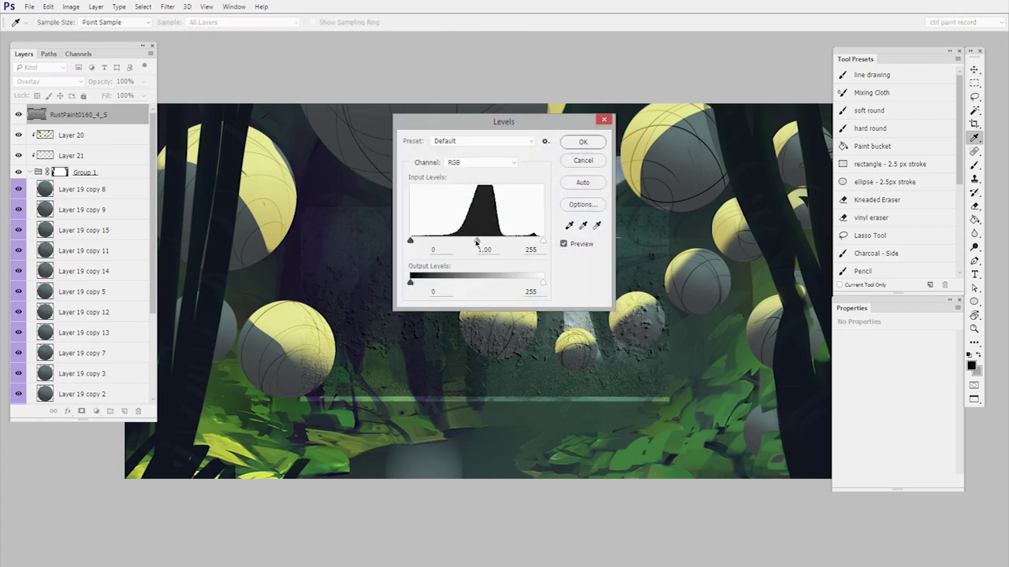
pyautogui.moveTo(504, 122); pyautogui.dragTo(753, 110)
pyautogui.moveTo(725, 235); pyautogui.dragTo(730, 235)
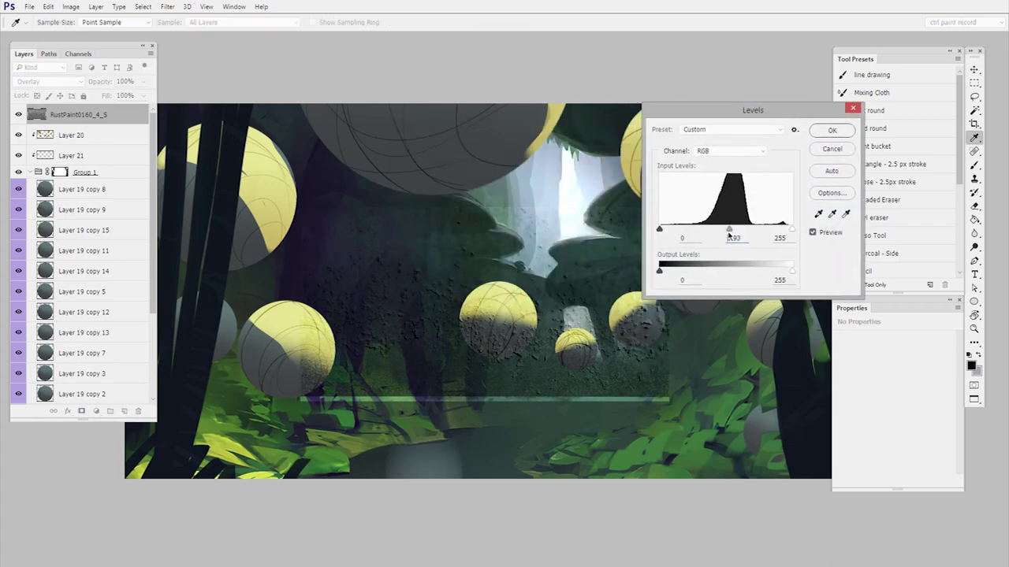
pyautogui.moveTo(792, 229); pyautogui.dragTo(777, 229)
pyautogui.click(835, 131)
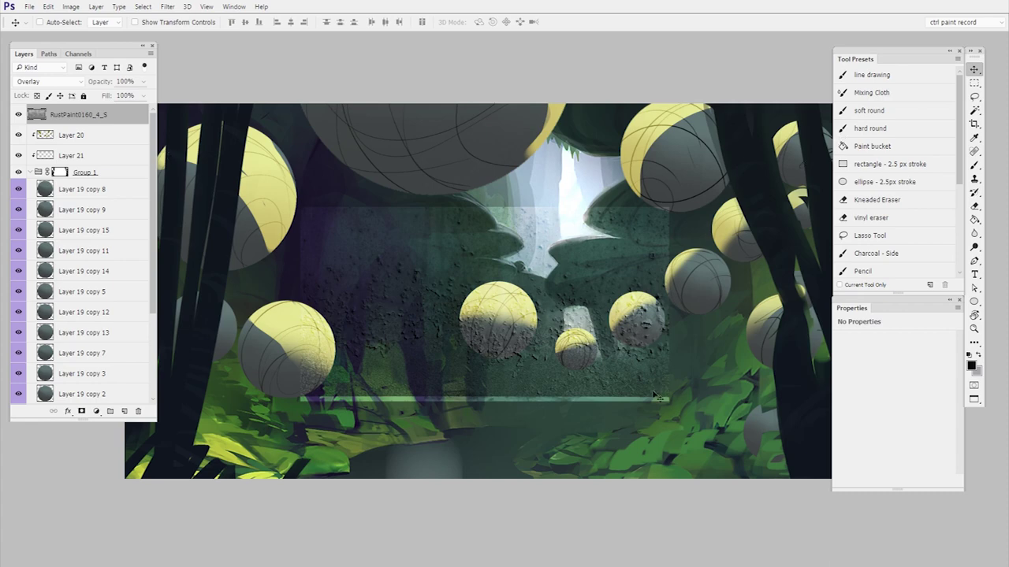
pyautogui.hotkey('ctrl', 'alt', 'g')
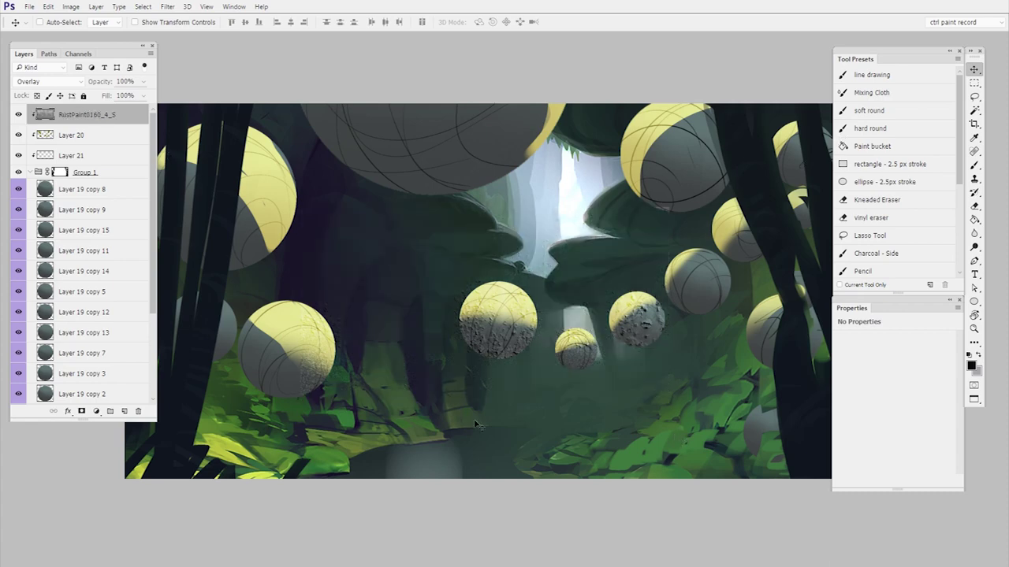
# Move the RustPaint layer below Layer 20 and lower its opacity to 40%
pyautogui.moveTo(96, 118); pyautogui.dragTo(94, 145)
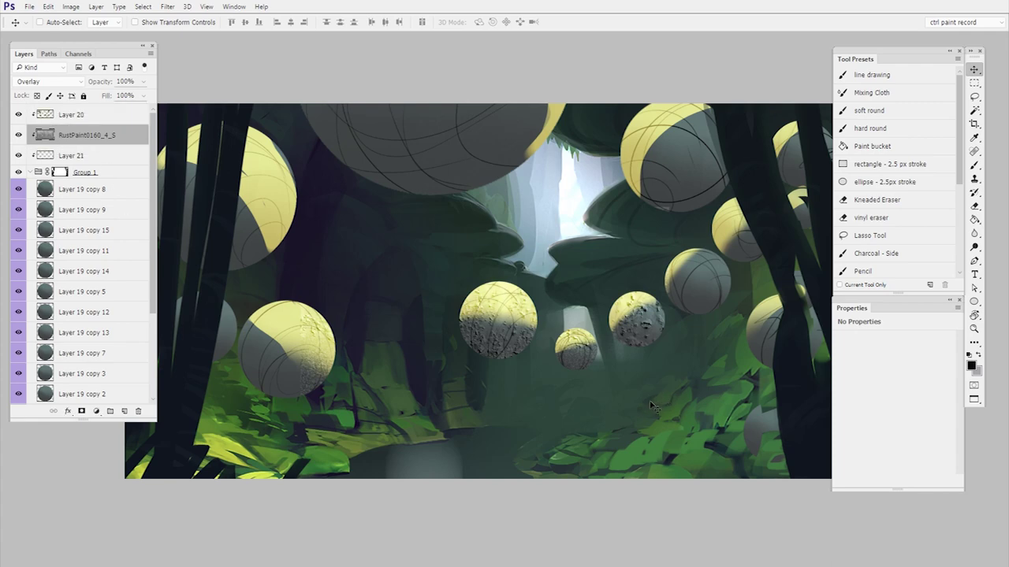
pyautogui.moveTo(144, 82); pyautogui.dragTo(115, 95)
pyautogui.hotkey('ctrl', '+')
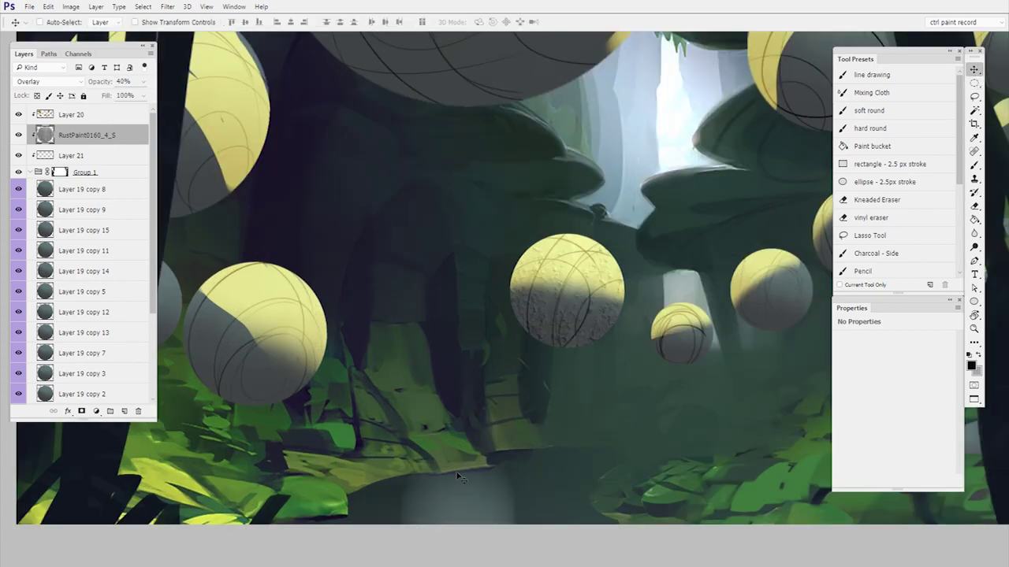
# Alt-drag a copy of the rust texture onto the lower-left sphere for resizing
pyautogui.moveTo(587, 388); pyautogui.dragTo(693, 394)
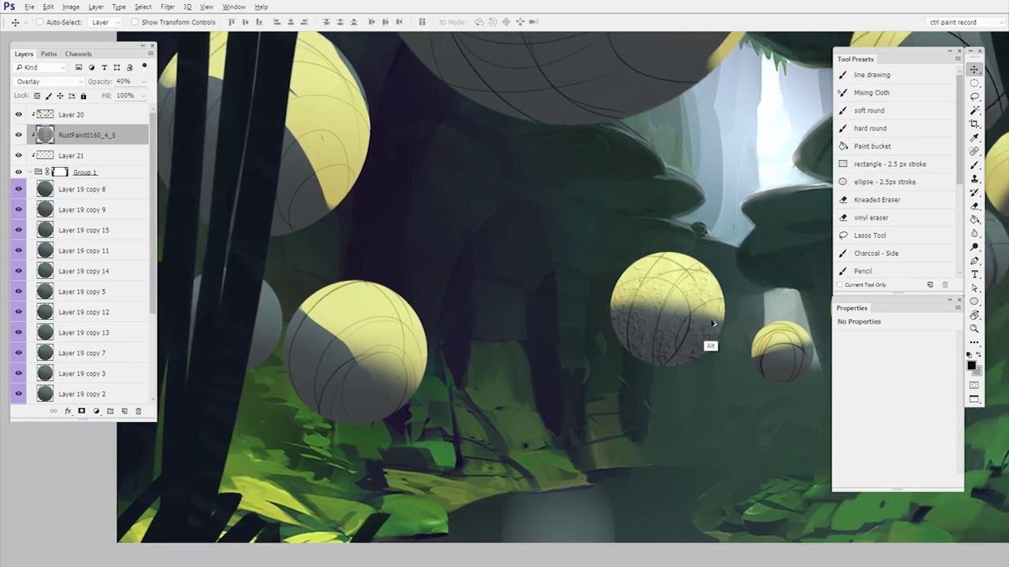
pyautogui.moveTo(709, 347); pyautogui.dragTo(390, 379)
pyautogui.hotkey('ctrl', 't')
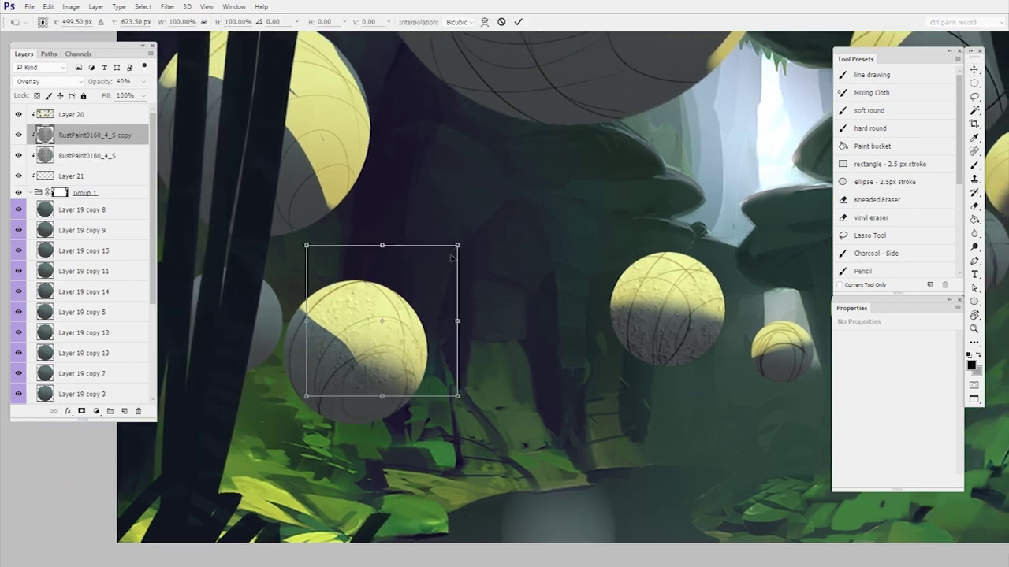
# Place texture copies on two more spheres, enlarging the second to about 152%
pyautogui.press('Return')
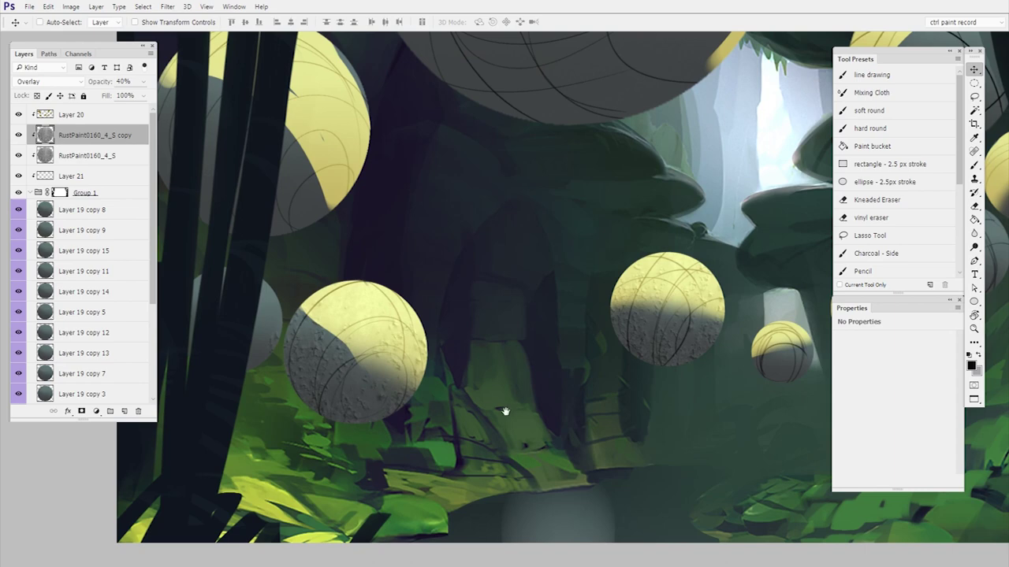
pyautogui.moveTo(504, 412)
pyautogui.mouseDown()
pyautogui.moveTo(372, 426)
pyautogui.moveTo(724, 380)
pyautogui.mouseUp()
pyautogui.hotkey('ctrl', 't')
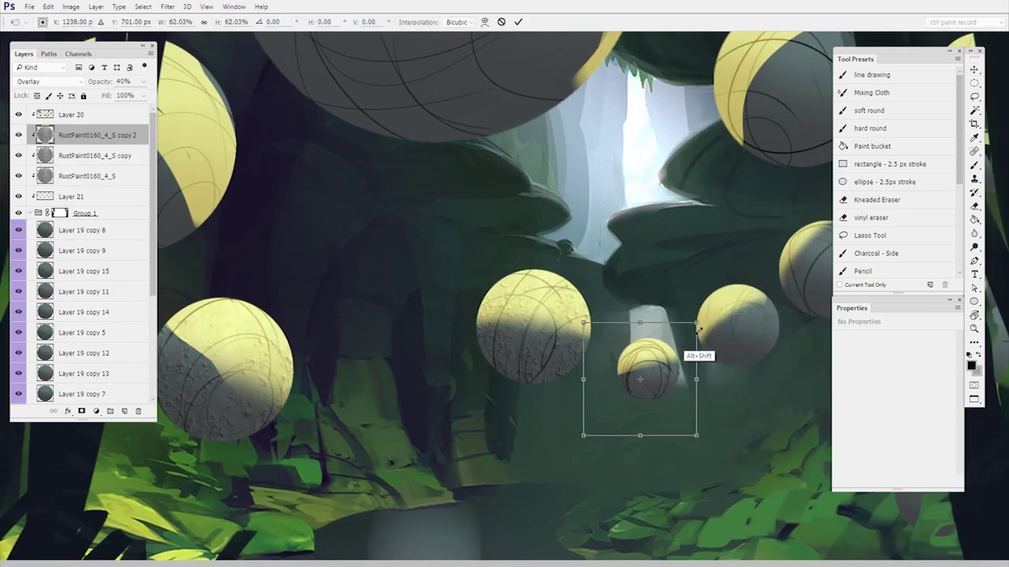
pyautogui.press('Escape')
pyautogui.moveTo(765, 343)
pyautogui.mouseDown()
pyautogui.moveTo(623, 398)
pyautogui.moveTo(670, 386)
pyautogui.mouseUp()
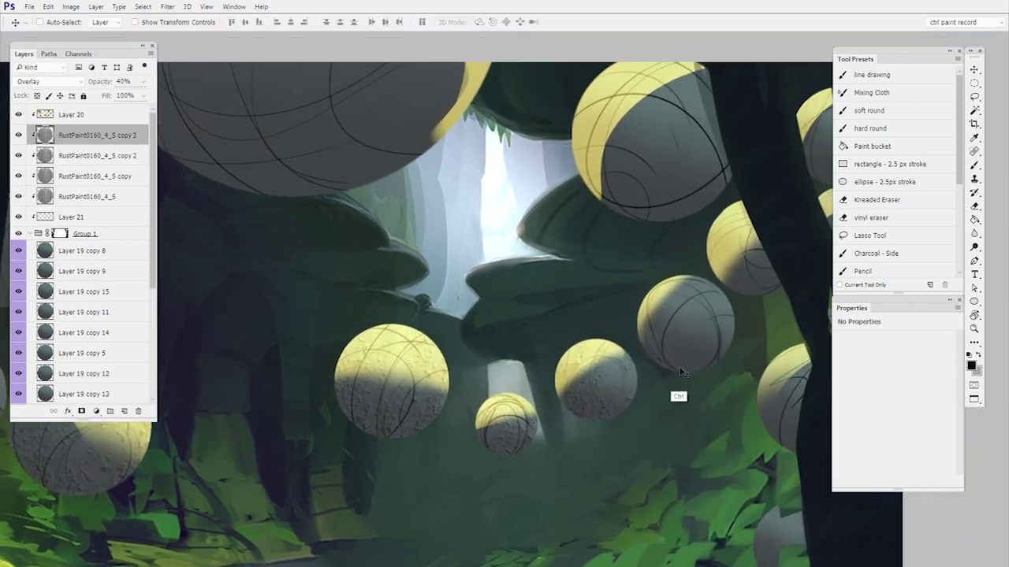
pyautogui.hotkey('ctrl', 't')
pyautogui.moveTo(675, 315); pyautogui.dragTo(803, 206)
pyautogui.press('Return')
# Copy the rust texture onto the large top sphere and enlarge it to cover it
pyautogui.moveTo(685, 323)
pyautogui.keyDown('alt'); pyautogui.mouseDown()
pyautogui.moveTo(705, 158)
pyautogui.moveTo(629, 239)
pyautogui.moveTo(583, 313)
pyautogui.moveTo(738, 278)
pyautogui.mouseUp(); pyautogui.keyUp('alt')
pyautogui.keyDown('alt'); pyautogui.moveTo(757, 193); pyautogui.dragTo(488, 158); pyautogui.keyUp('alt')
pyautogui.hotkey('ctrl', 't')
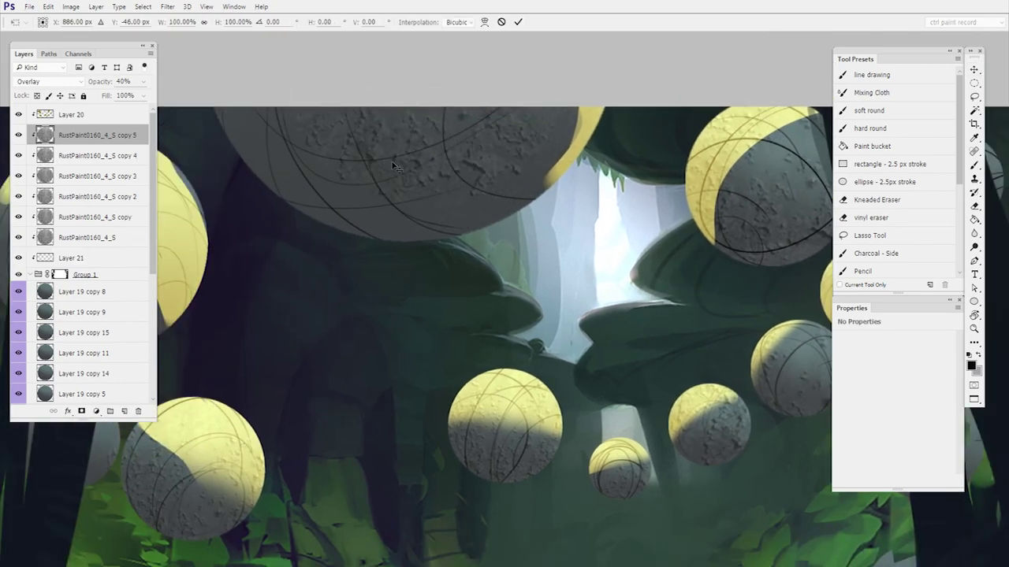
pyautogui.moveTo(559, 203); pyautogui.dragTo(621, 258)
pyautogui.press('Return')
# Copy the texture onto the upper-left sphere, shrink it to fit, then zoom out
pyautogui.moveTo(568, 231)
pyautogui.mouseDown()
pyautogui.moveTo(666, 244)
pyautogui.moveTo(341, 280)
pyautogui.mouseUp()
pyautogui.hotkey('ctrl', 't')
pyautogui.keyDown('alt'); pyautogui.keyDown('shift'); pyautogui.moveTo(495, 32); pyautogui.dragTo(391, 124); pyautogui.keyUp('shift'); pyautogui.keyUp('alt')
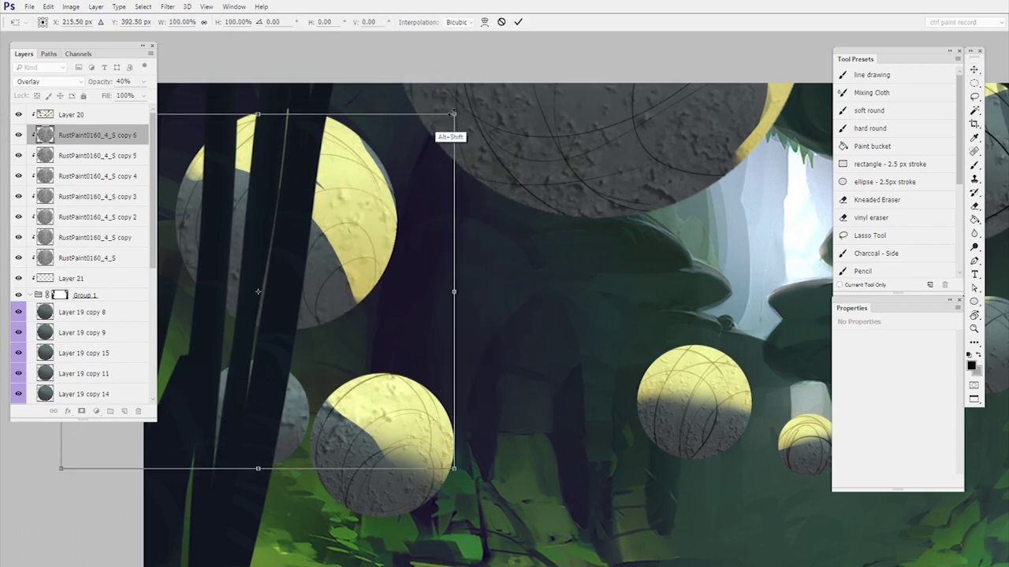
pyautogui.moveTo(354, 216); pyautogui.dragTo(370, 193)
pyautogui.keyDown('alt'); pyautogui.keyDown('shift'); pyautogui.moveTo(418, 123); pyautogui.dragTo(428, 99); pyautogui.keyUp('shift'); pyautogui.keyUp('alt')
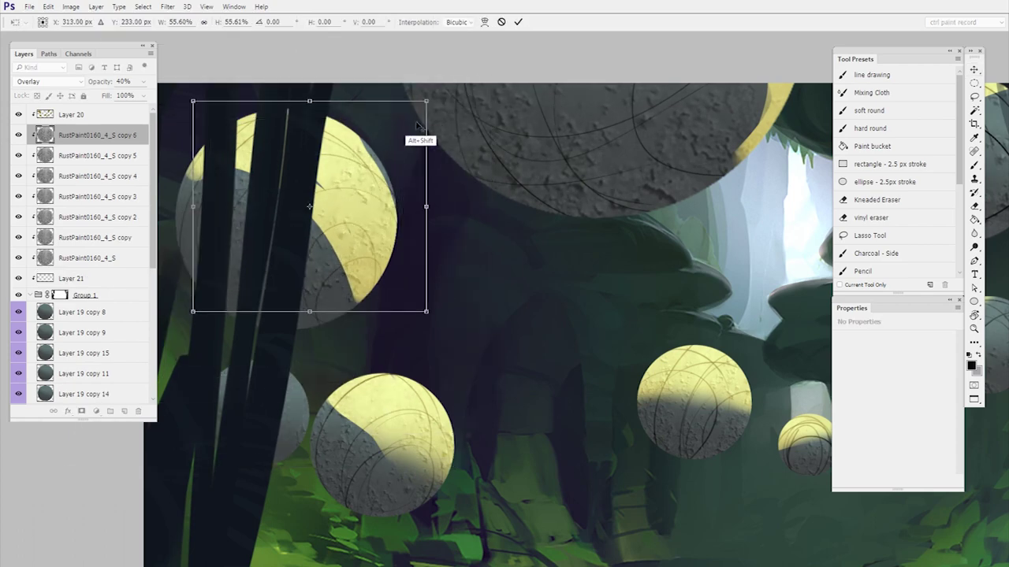
pyautogui.moveTo(380, 178); pyautogui.dragTo(351, 198)
pyautogui.press('Return')
pyautogui.hotkey('ctrl', '0')
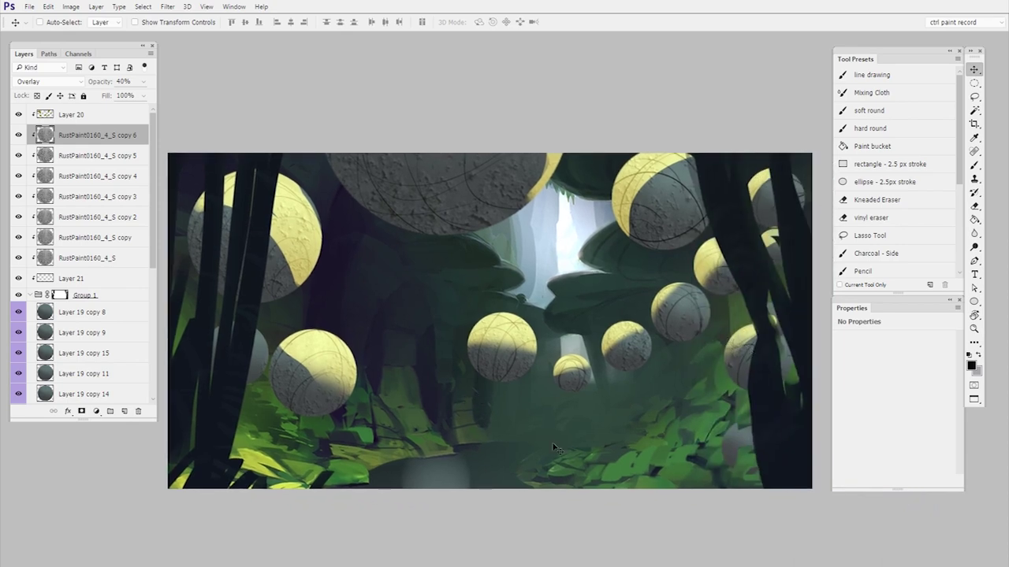
# Duplicate the texture as copy 7 and narrow it over the upper-right sphere
pyautogui.hotkey('ctrl', 'j')
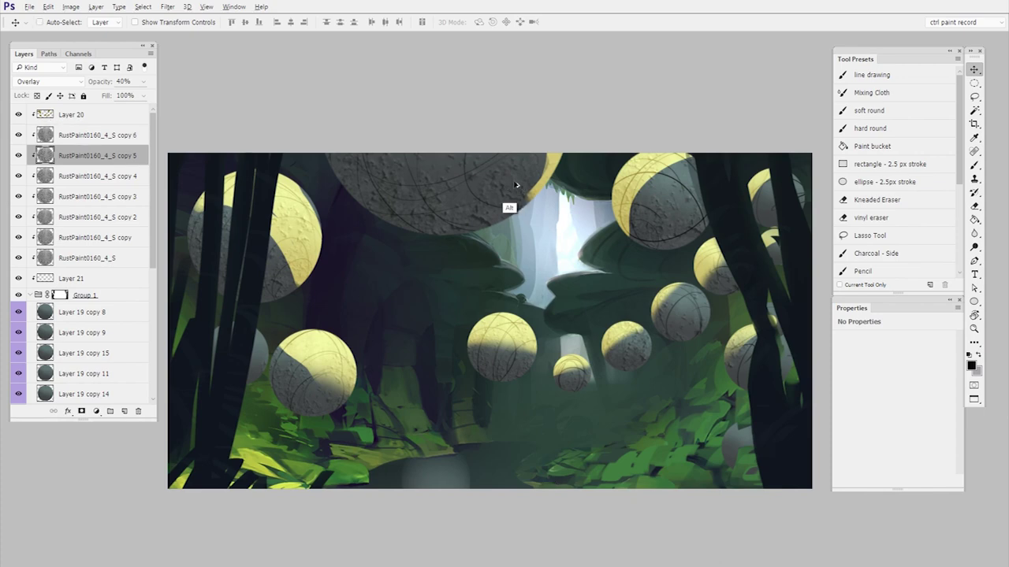
pyautogui.hotkey('ctrl', 't')
pyautogui.moveTo(623, 182); pyautogui.dragTo(767, 219)
pyautogui.press('Return')
pyautogui.moveTo(777, 263); pyautogui.dragTo(671, 320)
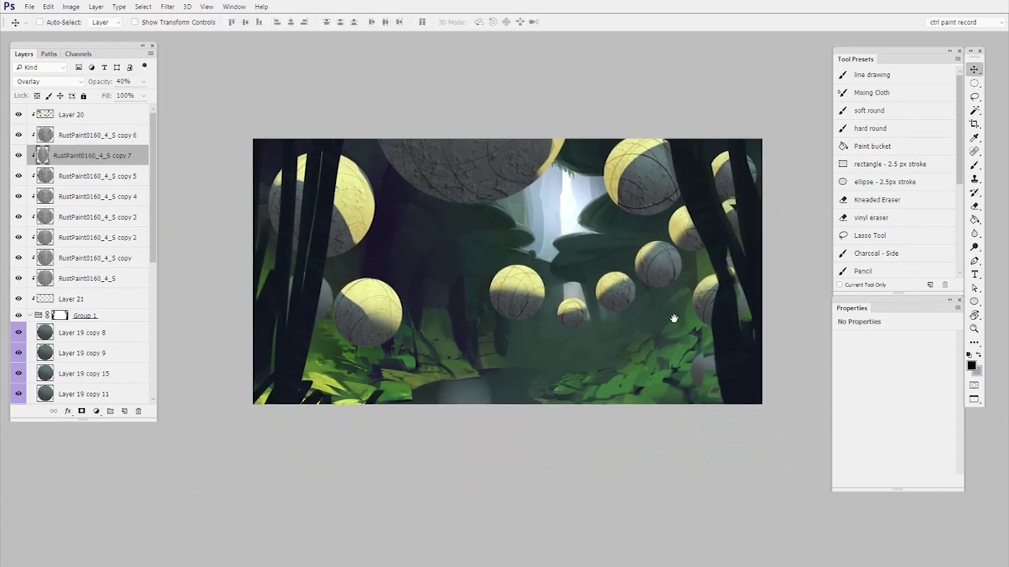